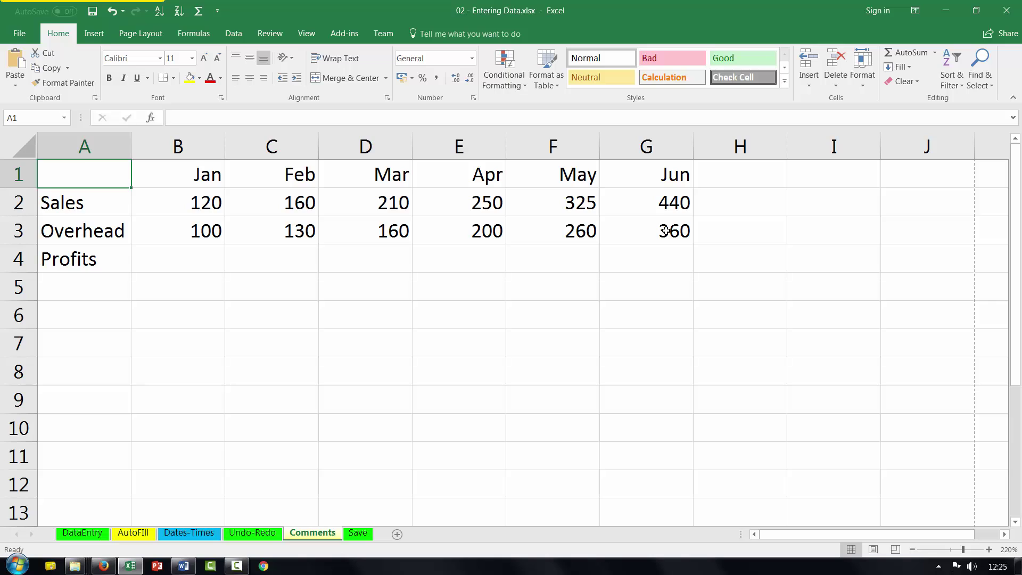
# - Add a comment to G3 (Jun Overhead 360) asking a colleague about this amount
pyautogui.click(665, 230)
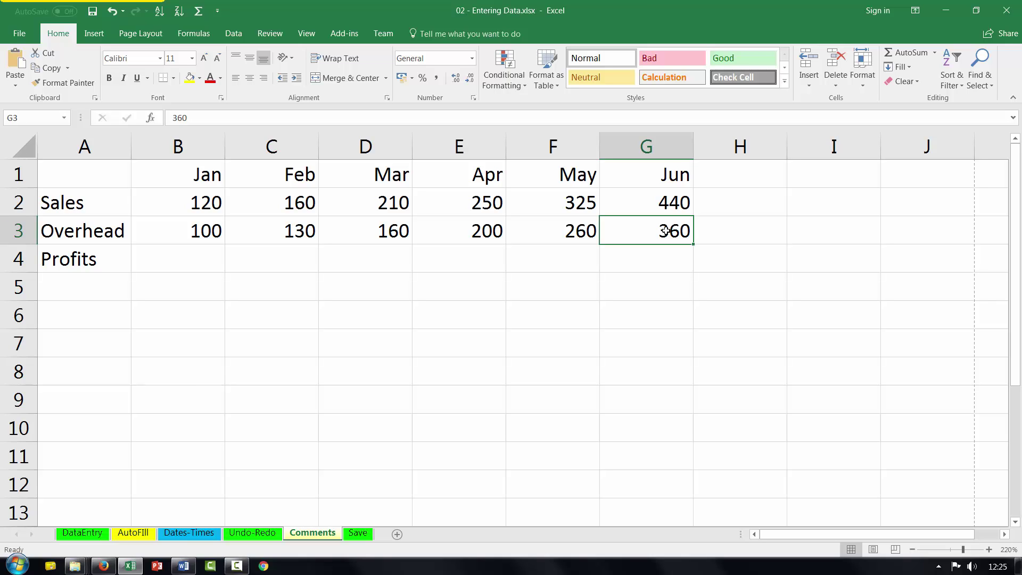
pyautogui.rightClick(662, 229)
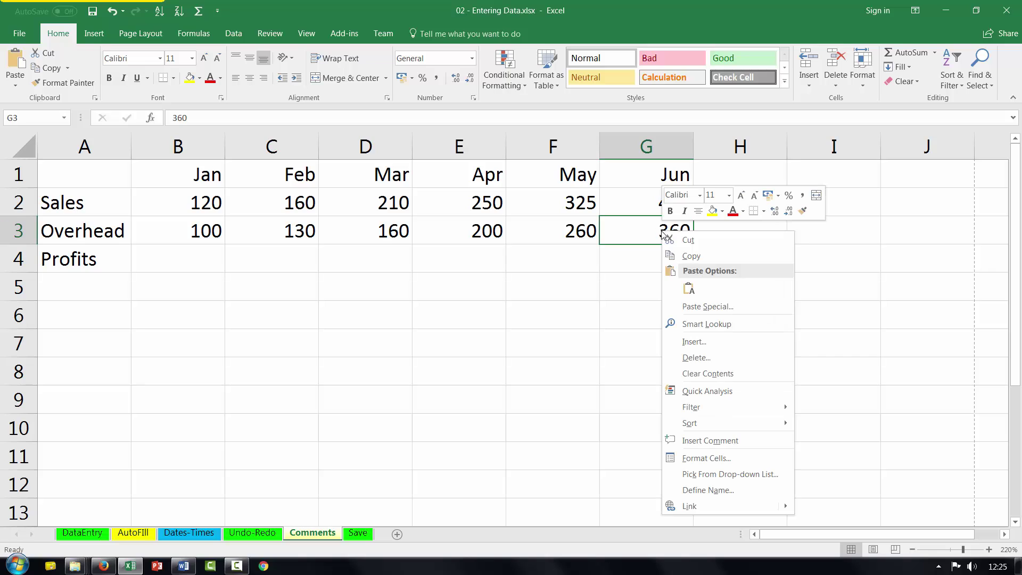
pyautogui.click(710, 439)
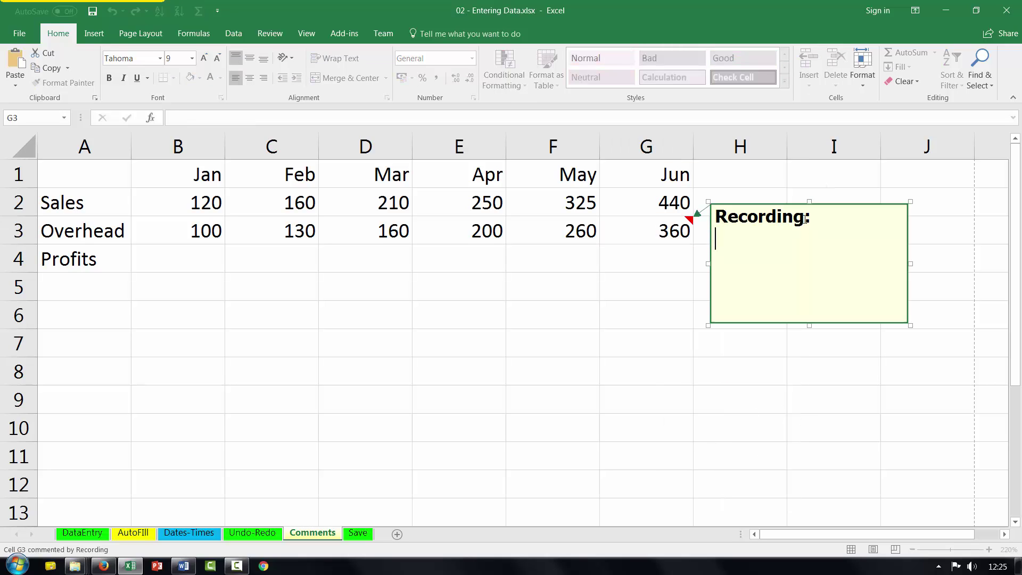
pyautogui.moveTo(805, 220); pyautogui.dragTo(715, 220)
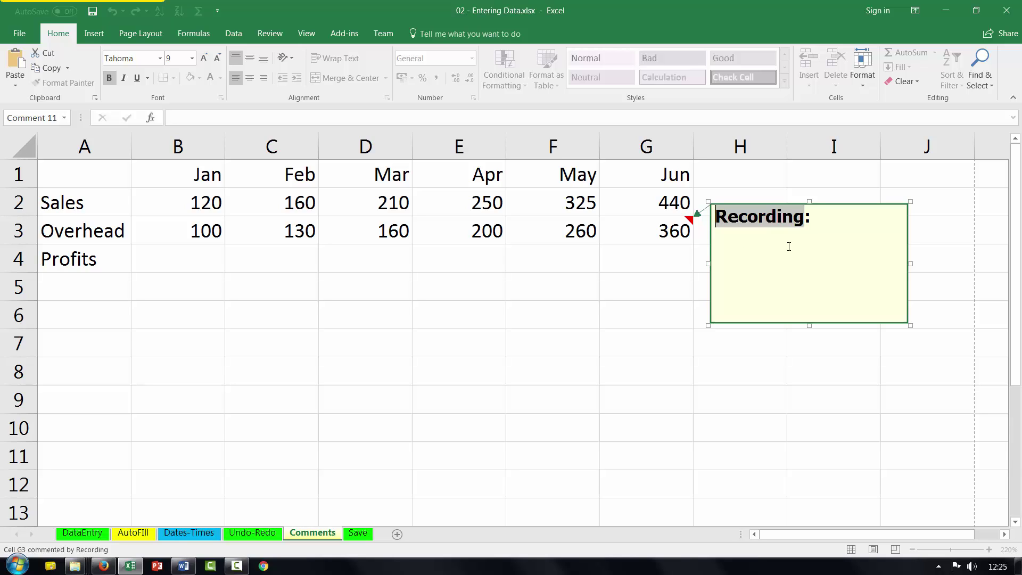
pyautogui.click(749, 241)
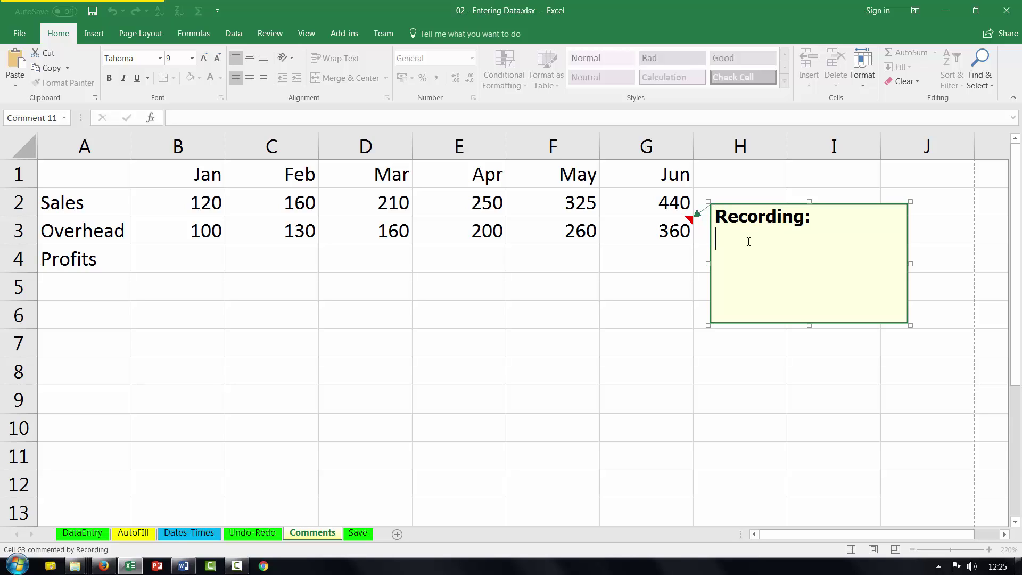
pyautogui.write('Vra vir ')
pyautogui.write('Sannie oo')
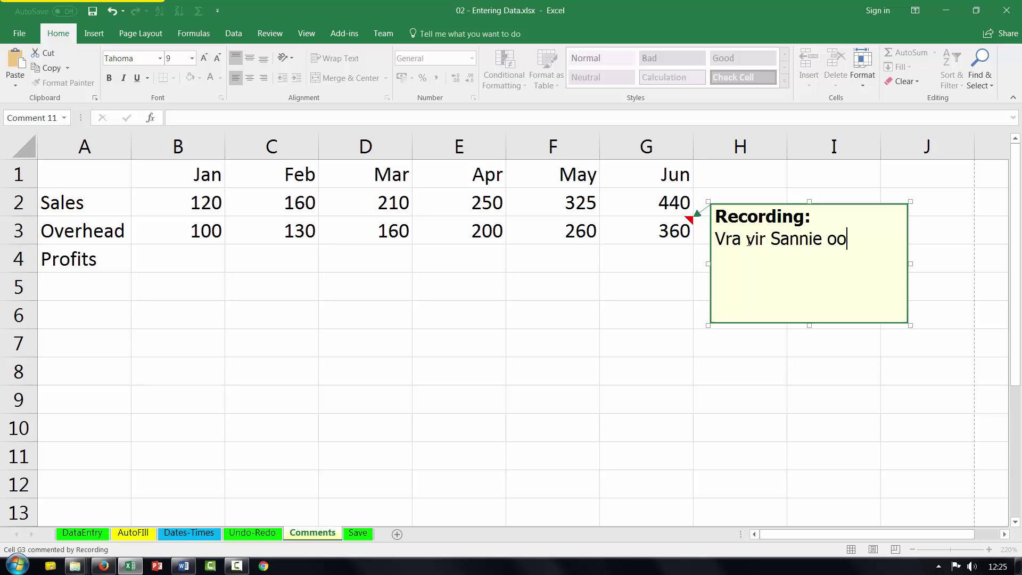
pyautogui.write('r hie')
pyautogui.press('BackSpace')
pyautogui.write('r')
pyautogui.press('BackSpace')
pyautogui.write('erdie bedr')
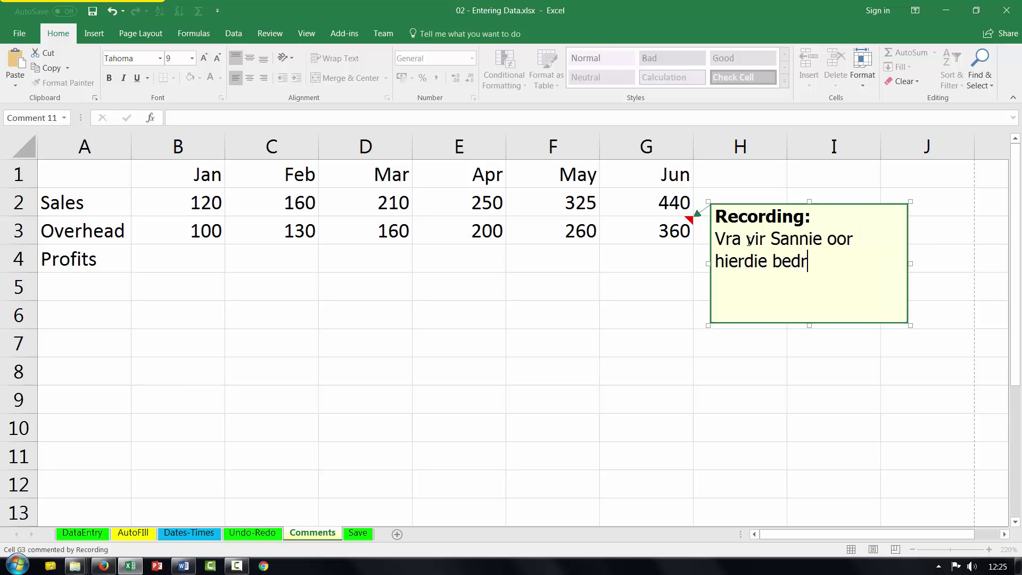
pyautogui.write('ag')
pyautogui.click(812, 346)
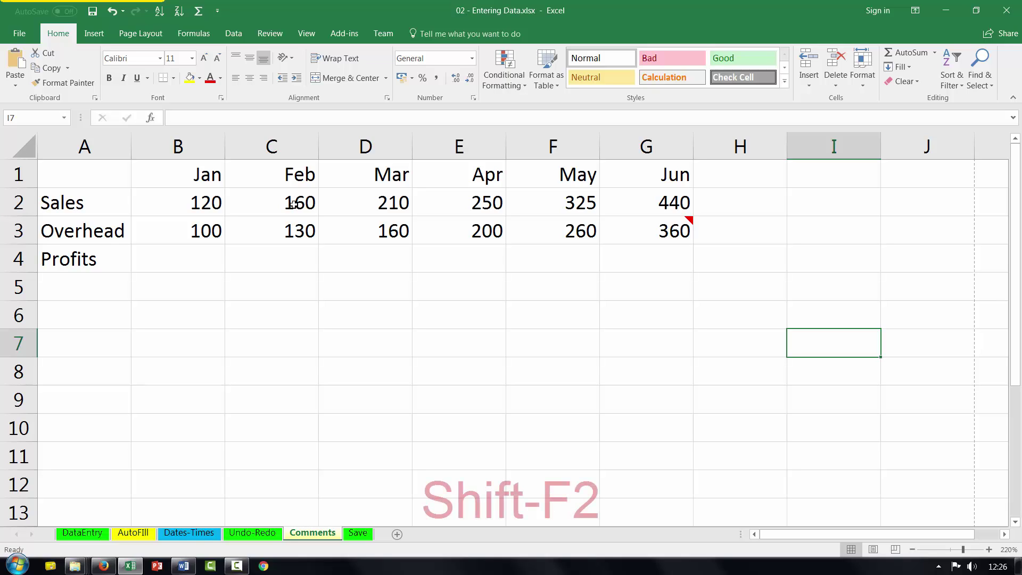
# - Add a comment to C2 (Feb Sales 160) asking a colleague why the amount is so
pyautogui.click(294, 205)
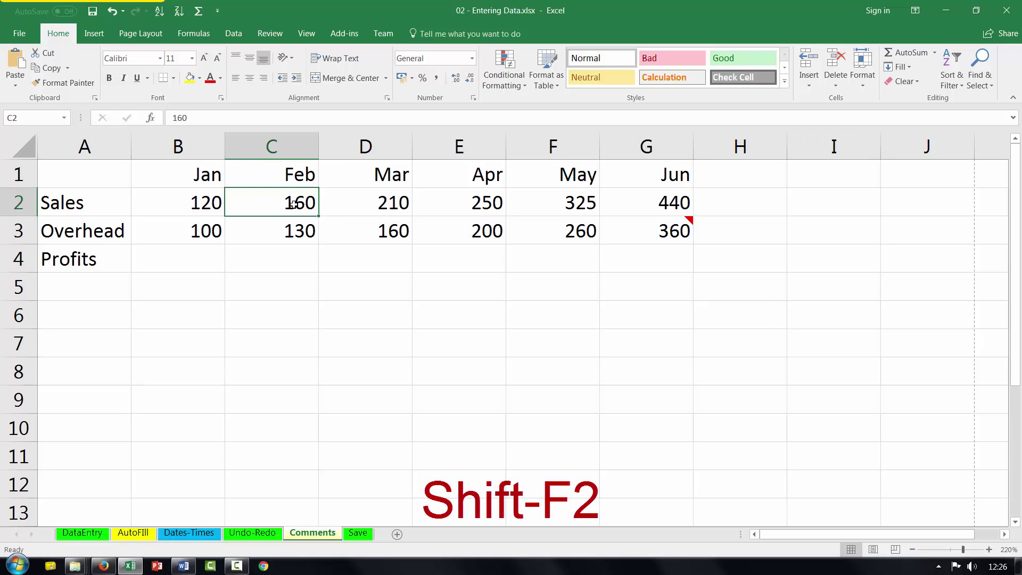
pyautogui.hotkey('shift', 'F2')
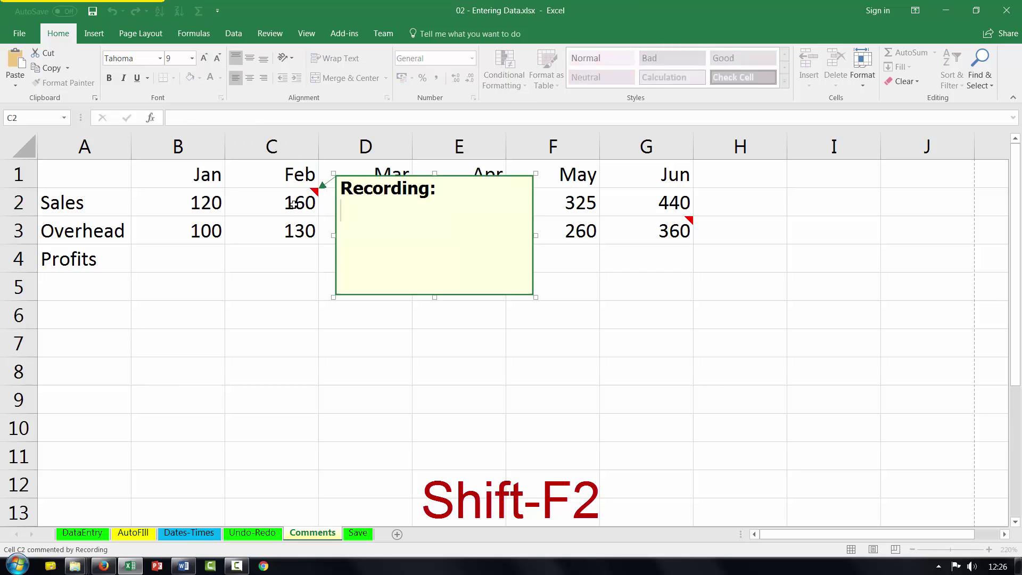
pyautogui.write('Vra vir ')
pyautogui.write('gert ho')
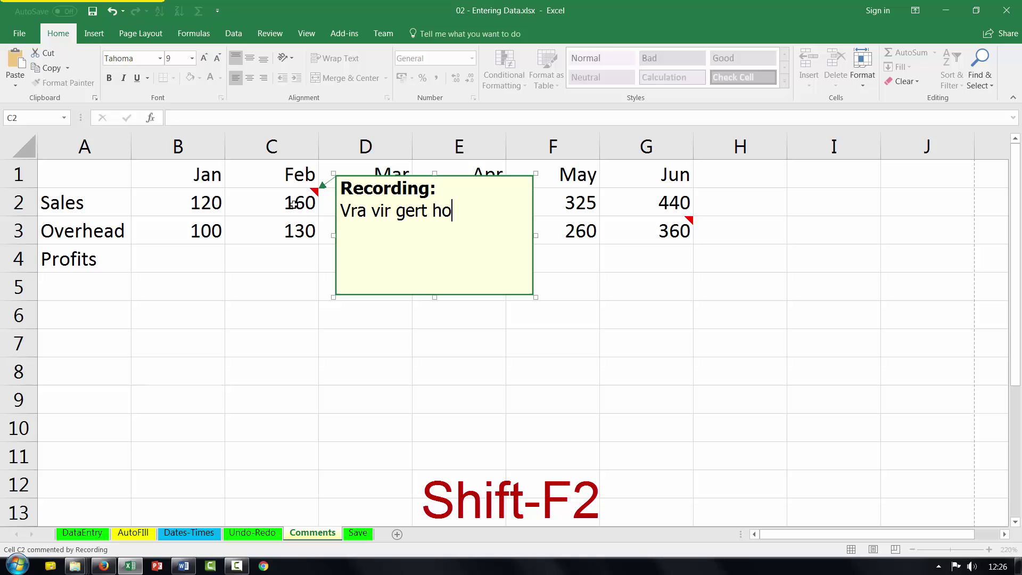
pyautogui.write('ekom die bedr')
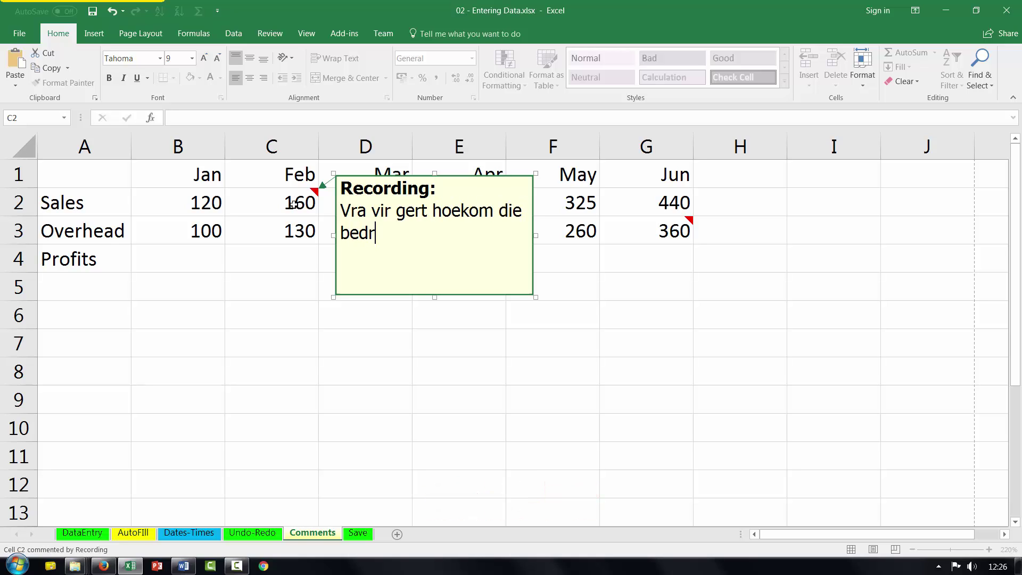
pyautogui.write('ag')
pyautogui.click(446, 311)
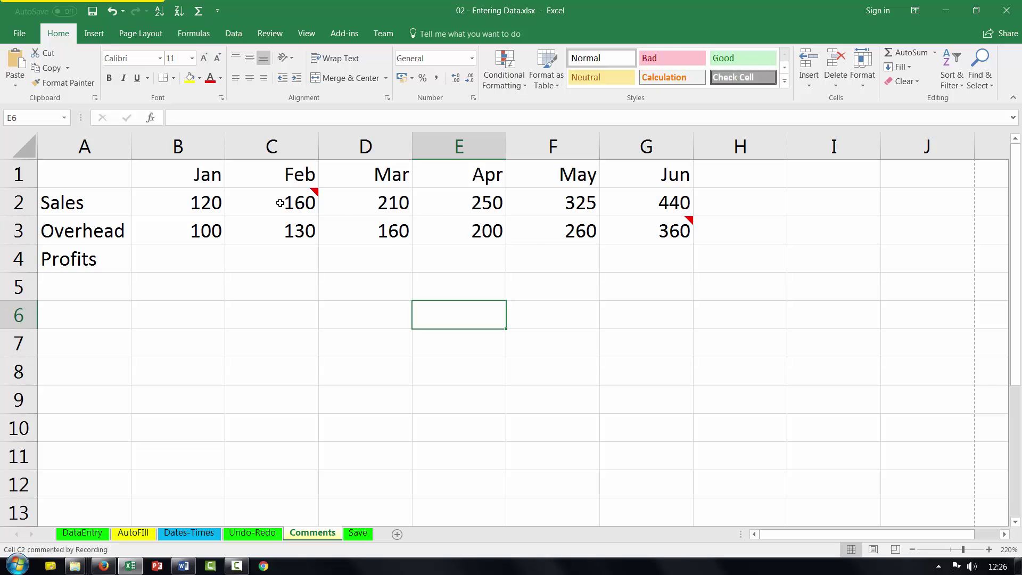
# - Edit the C2 comment, replacing the colleague's name with another colleague's name
pyautogui.rightClick(302, 201)
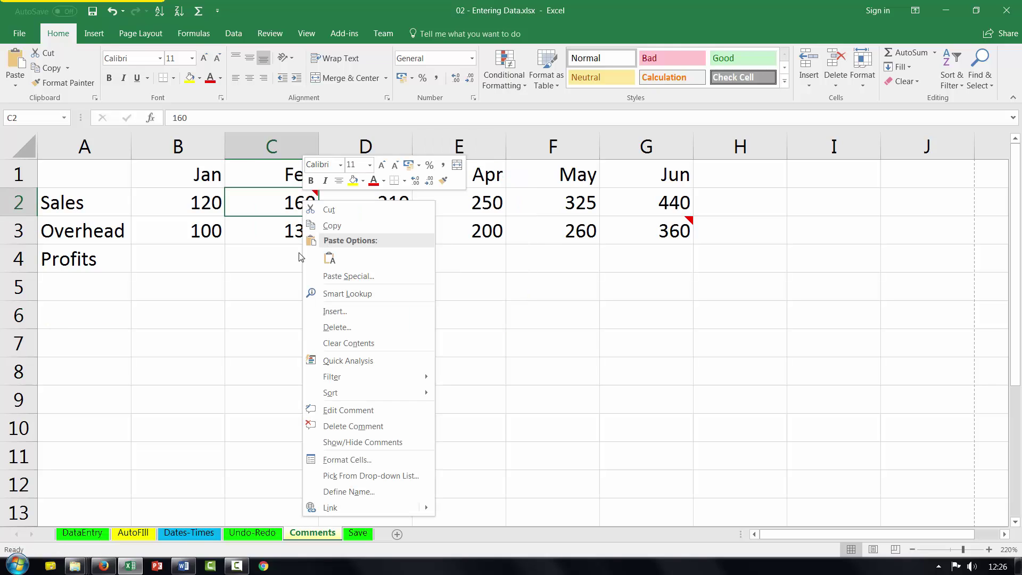
pyautogui.click(343, 411)
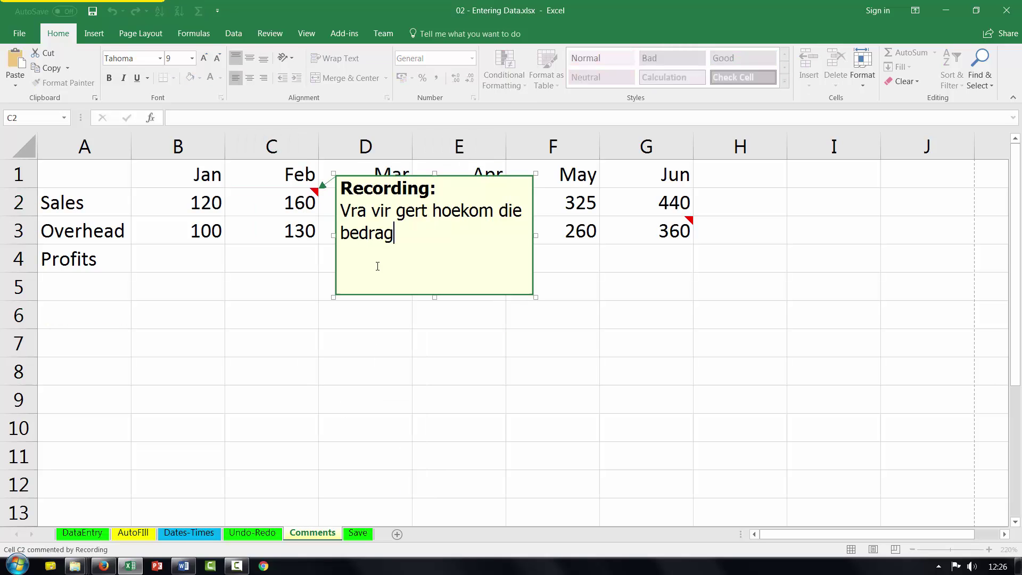
pyautogui.doubleClick(413, 216)
pyautogui.write('Janni')
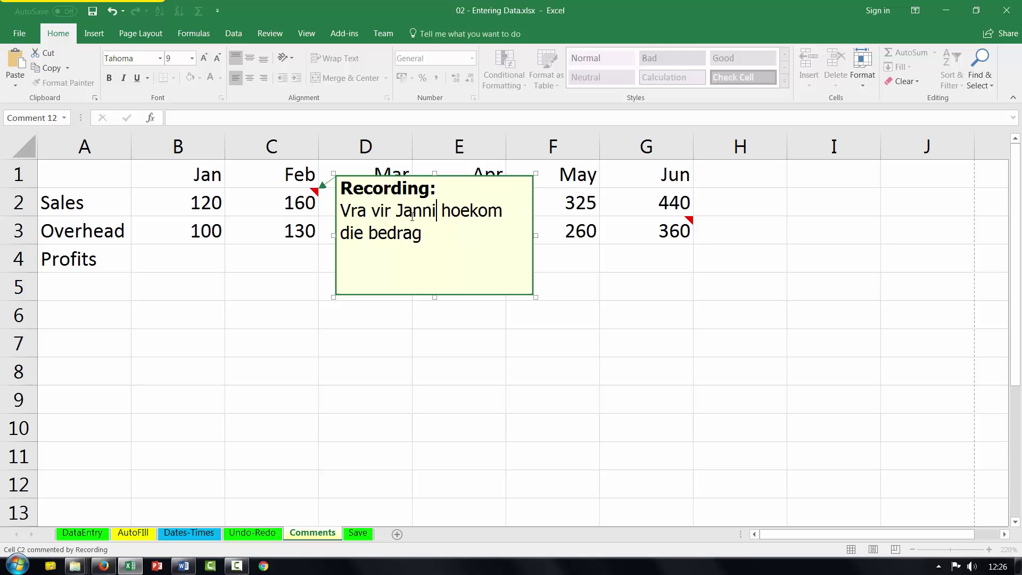
pyautogui.write('e')
pyautogui.click(461, 315)
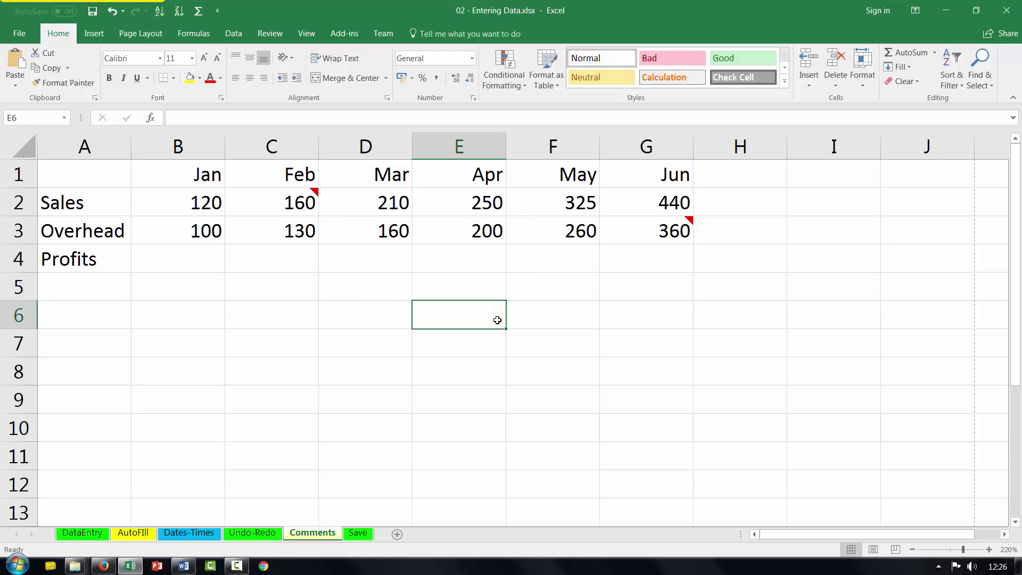
pyautogui.click(297, 204)
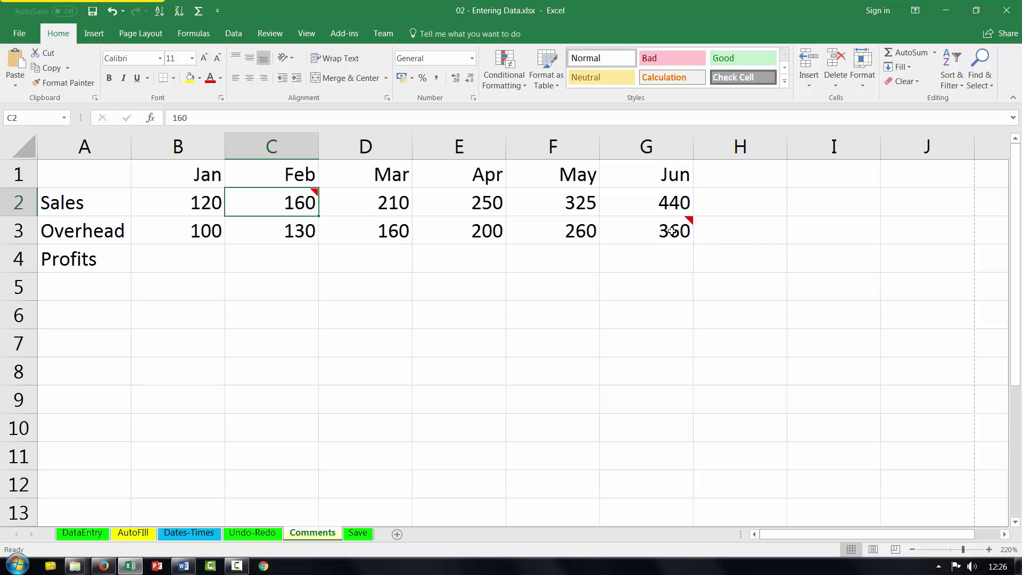
pyautogui.moveTo(299, 203)
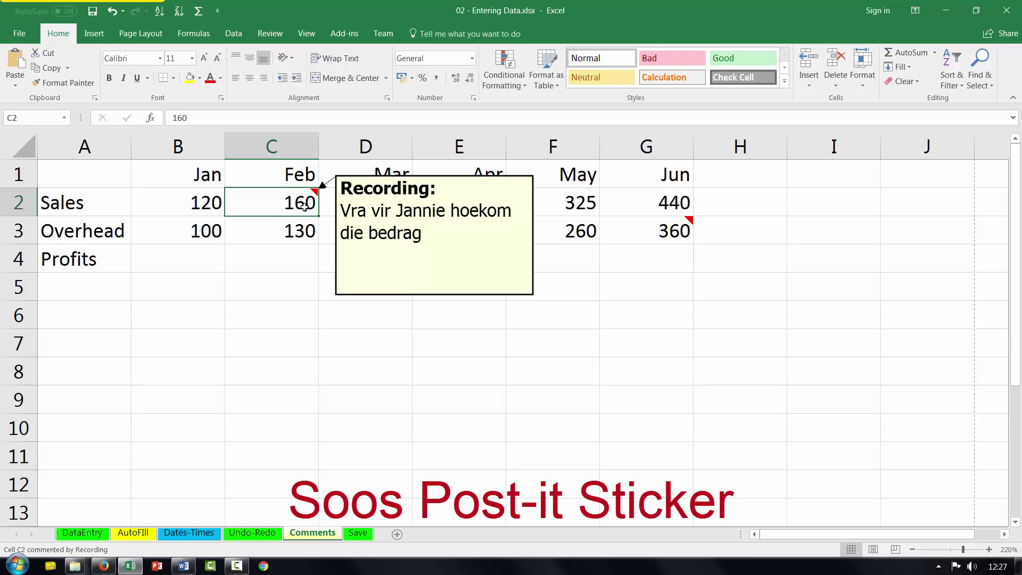
# - Use Show/Hide Comments so the C2 comment stays permanently displayed on the sheet
pyautogui.rightClick(304, 207)
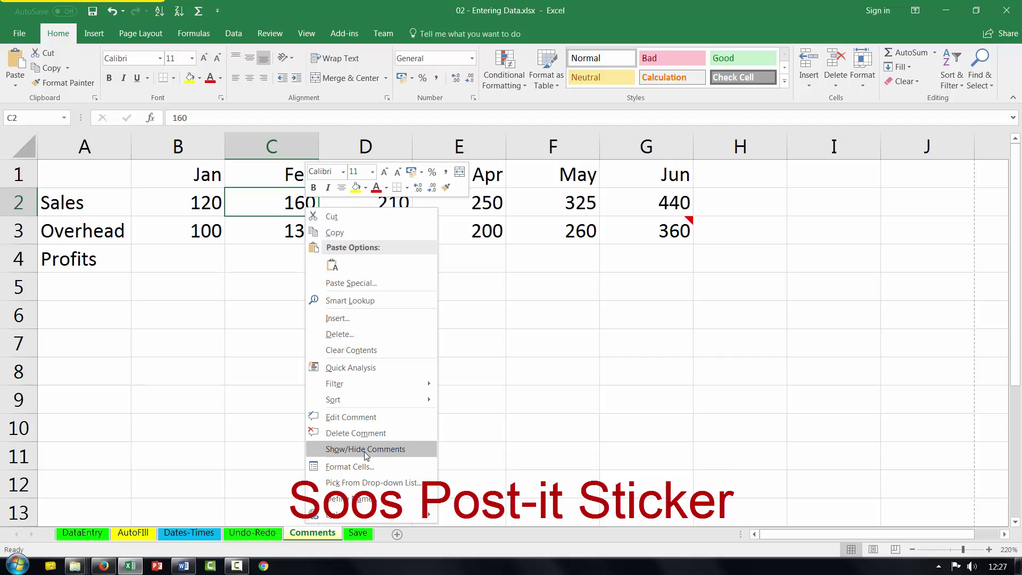
pyautogui.click(351, 447)
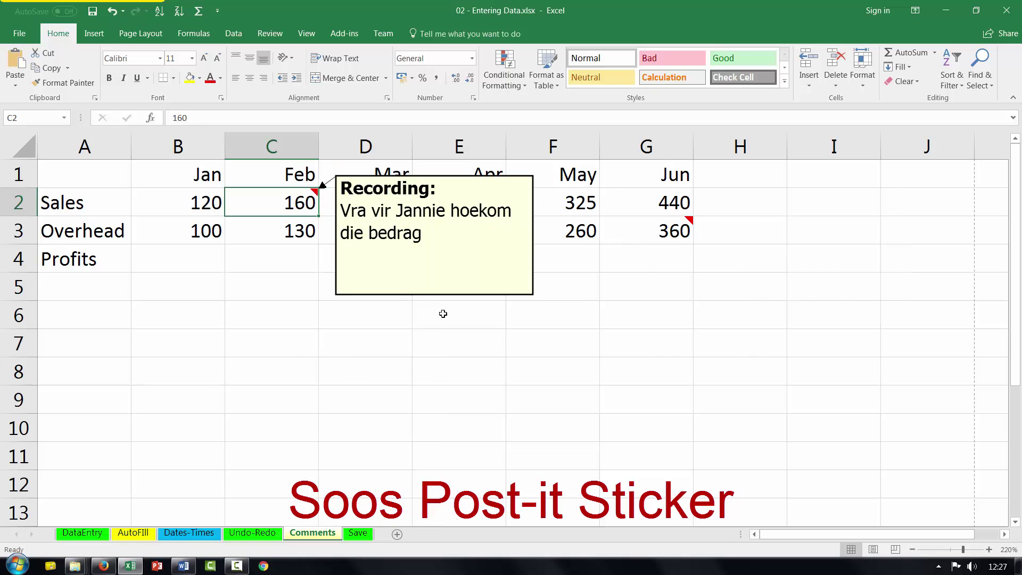
pyautogui.scroll(-2, 458, 351)
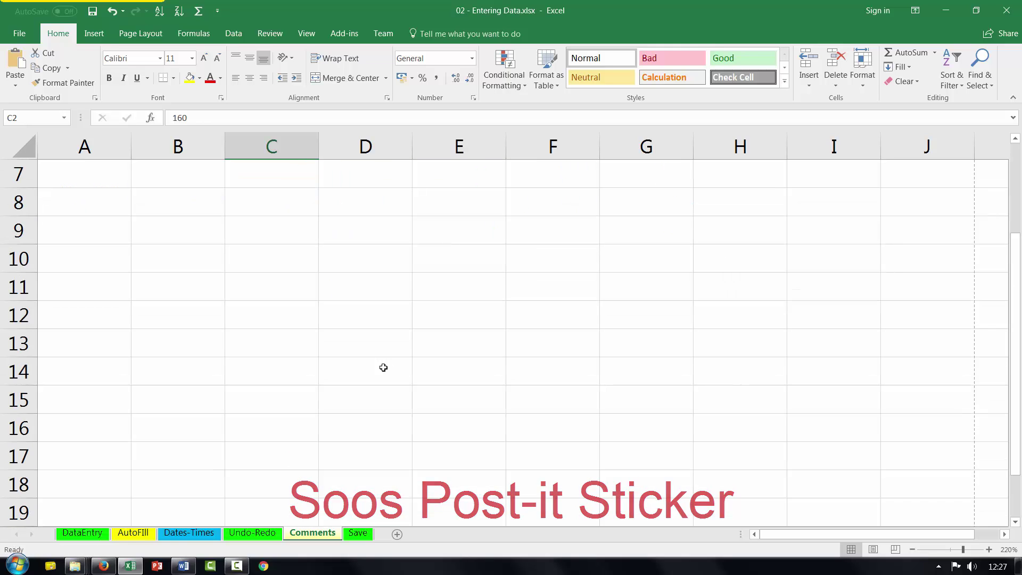
pyautogui.scroll(2, 242, 336)
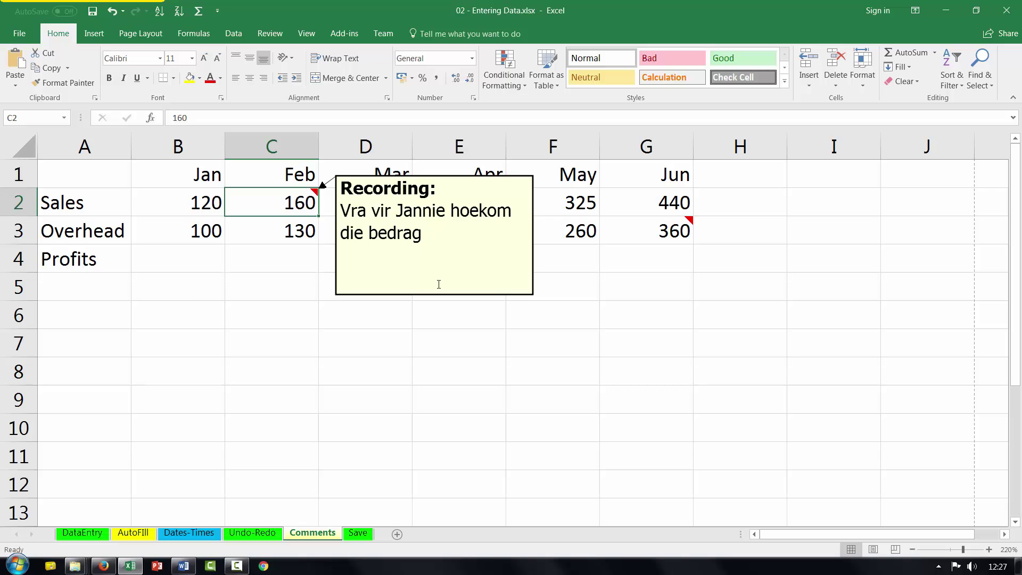
# - In Page Setup, set comments to print 'As displayed on sheet', then return to the worksheet
pyautogui.moveTo(299, 202)
pyautogui.click(19, 35)
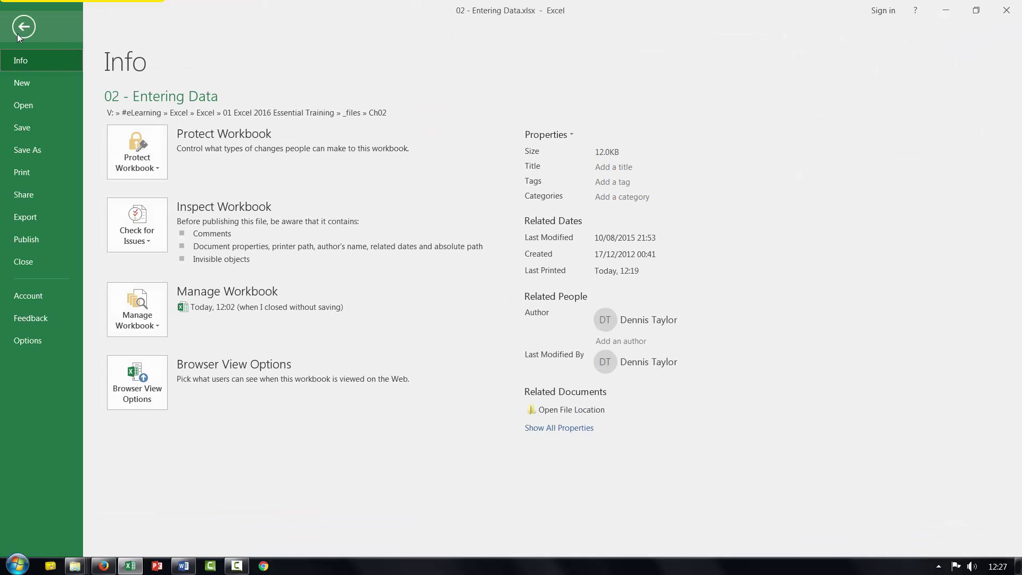
pyautogui.click(21, 174)
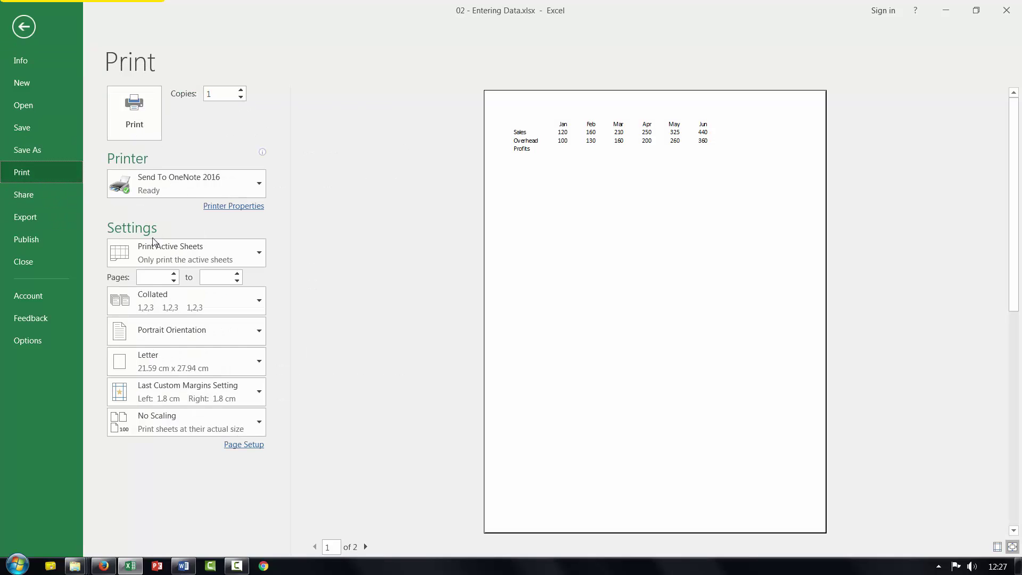
pyautogui.click(244, 445)
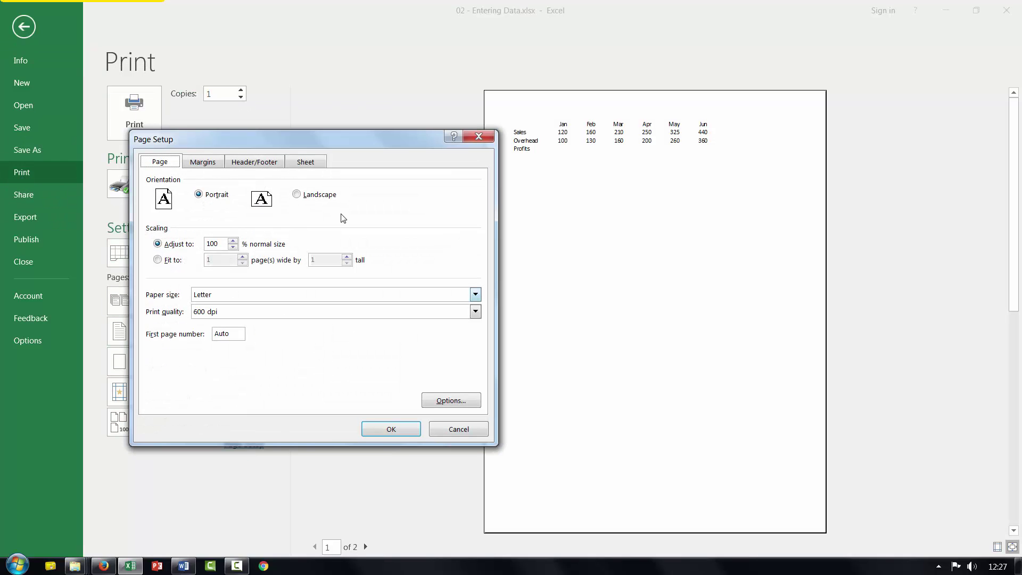
pyautogui.click(308, 163)
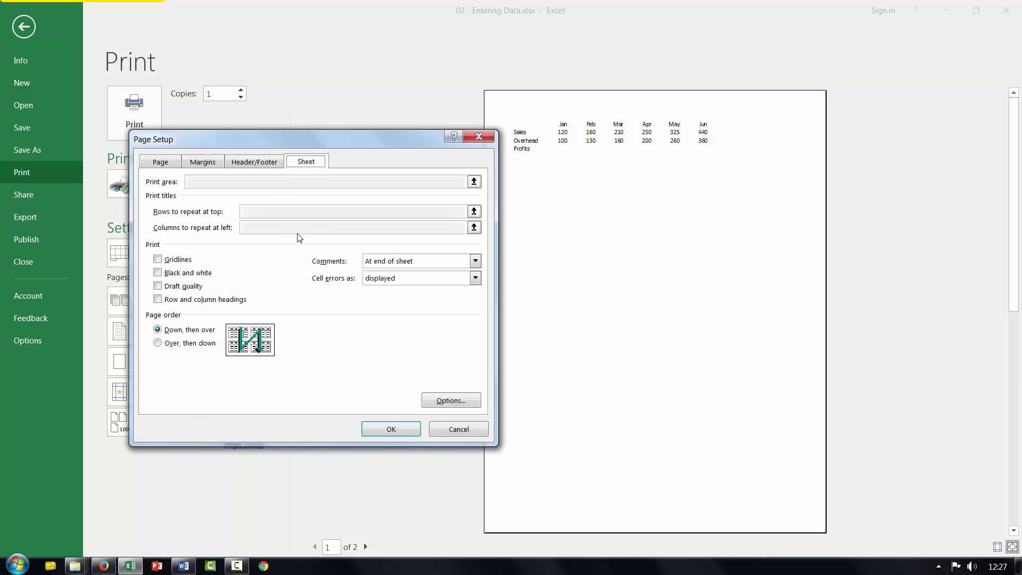
pyautogui.click(474, 260)
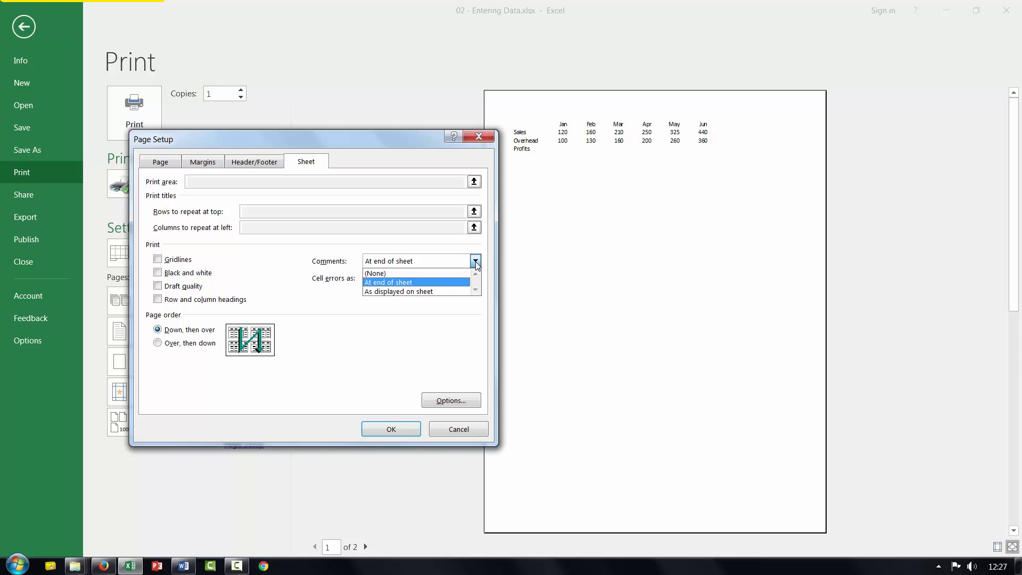
pyautogui.click(422, 292)
pyautogui.click(390, 429)
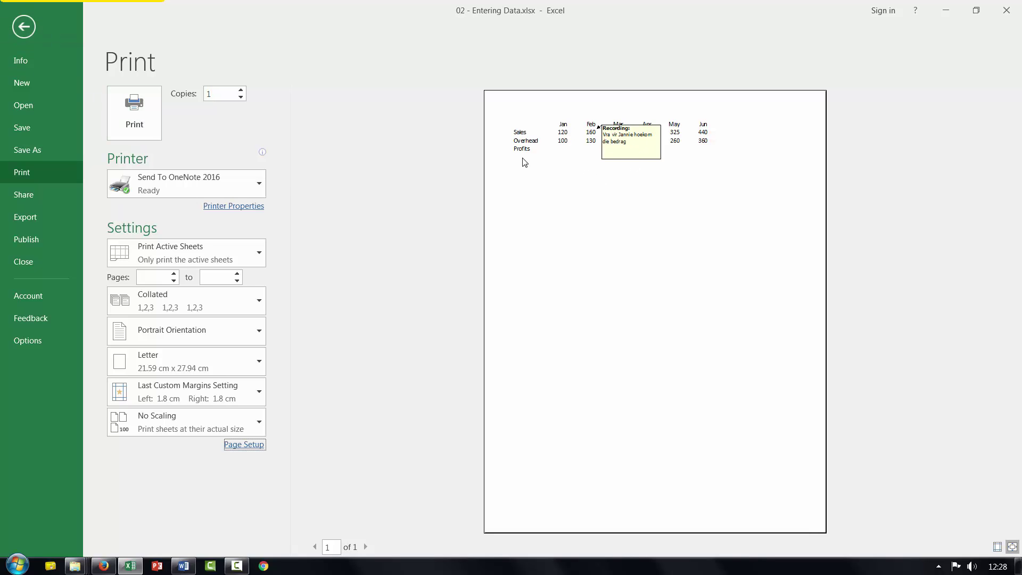
pyautogui.click(24, 27)
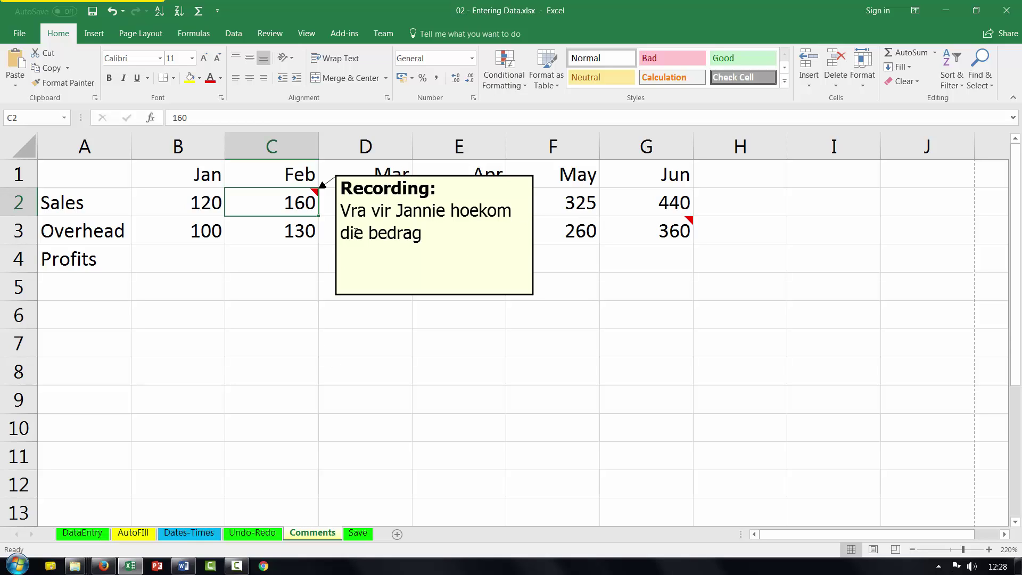
# - Set comments to print 'At end of sheet', check page 2 of the preview, then return
pyautogui.click(20, 34)
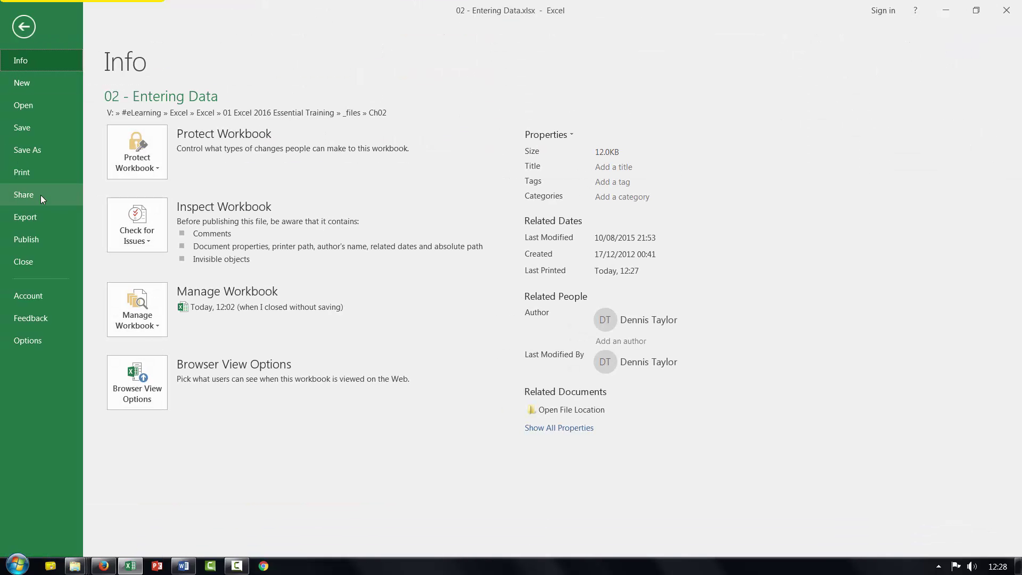
pyautogui.click(22, 172)
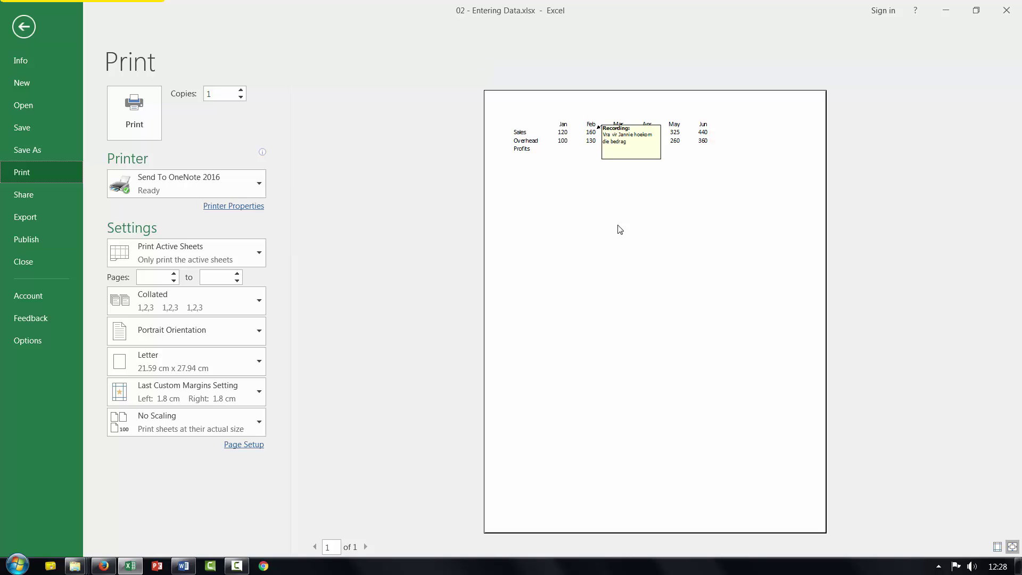
pyautogui.click(259, 447)
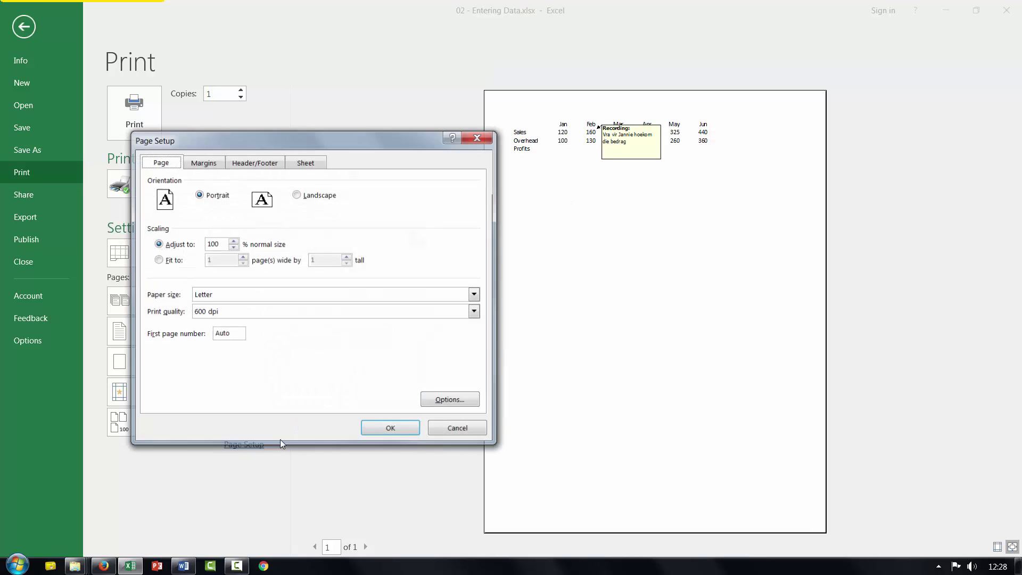
pyautogui.click(302, 162)
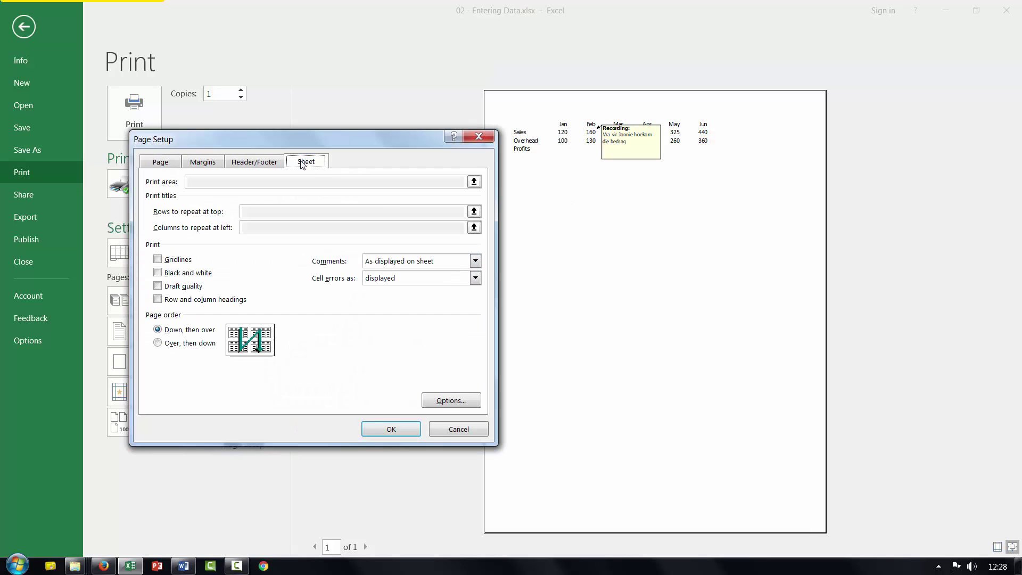
pyautogui.click(476, 260)
pyautogui.click(423, 285)
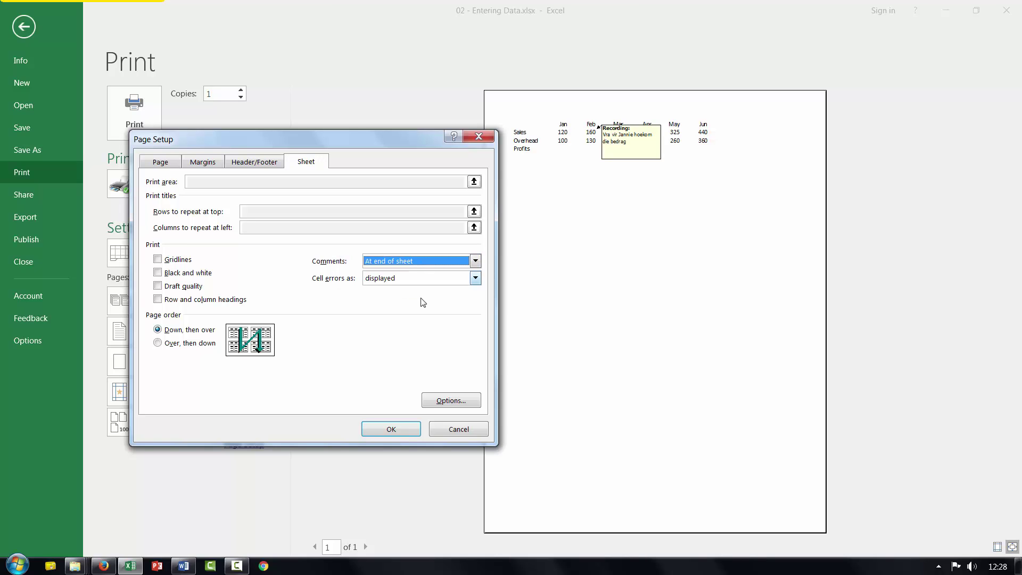
pyautogui.click(403, 429)
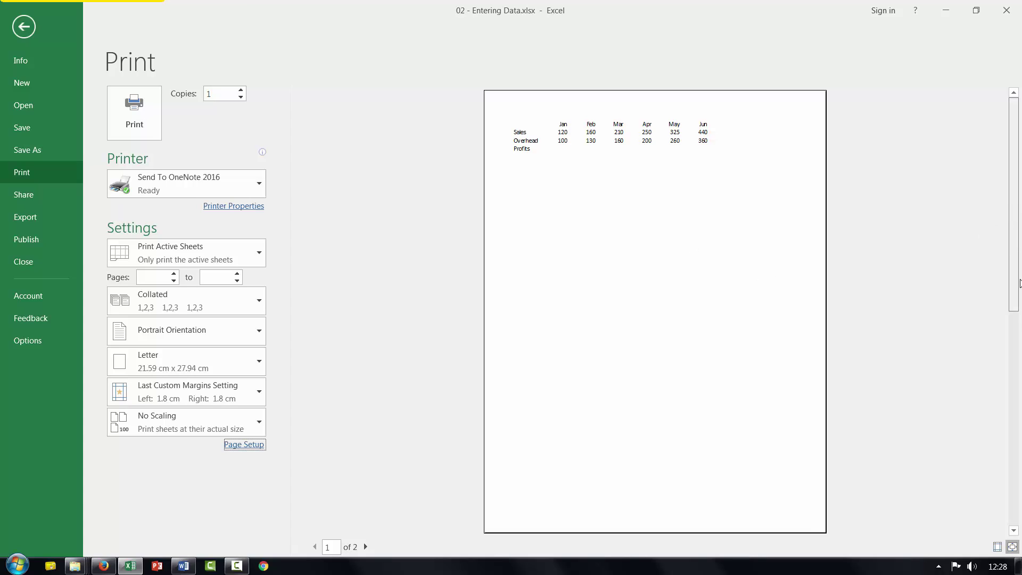
pyautogui.scroll(-1, 1020, 284)
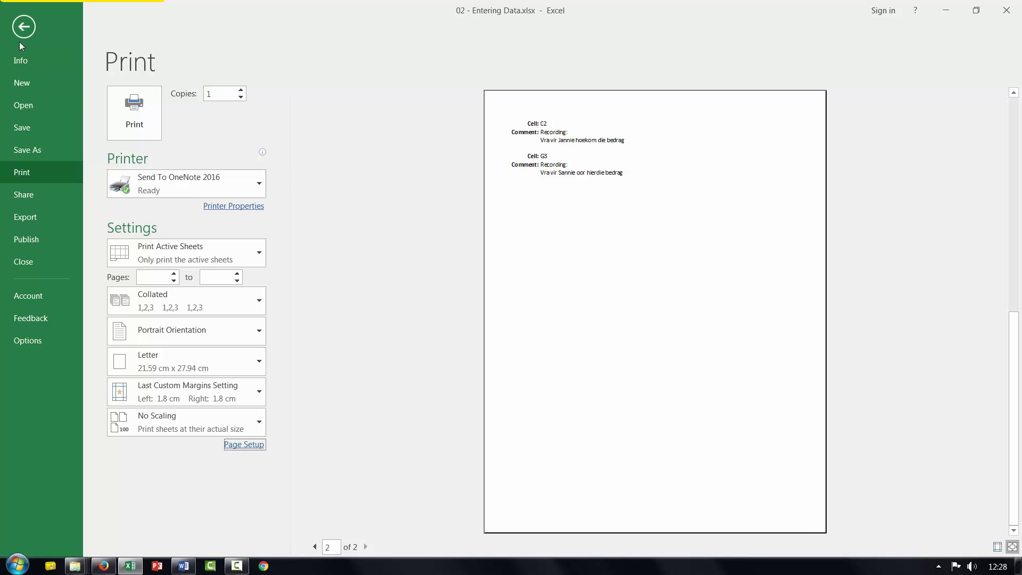
pyautogui.click(24, 26)
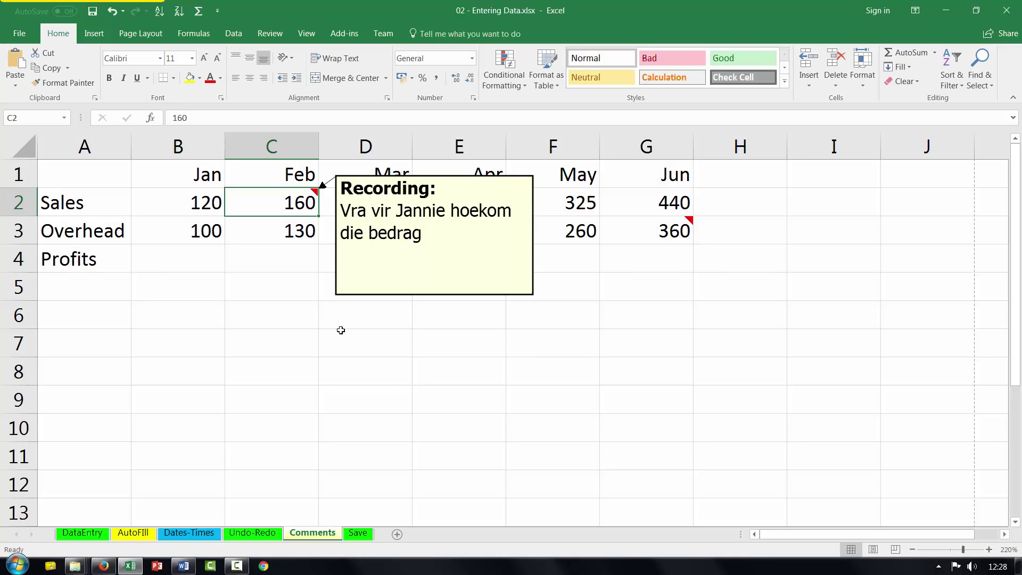
pyautogui.moveTo(287, 203)
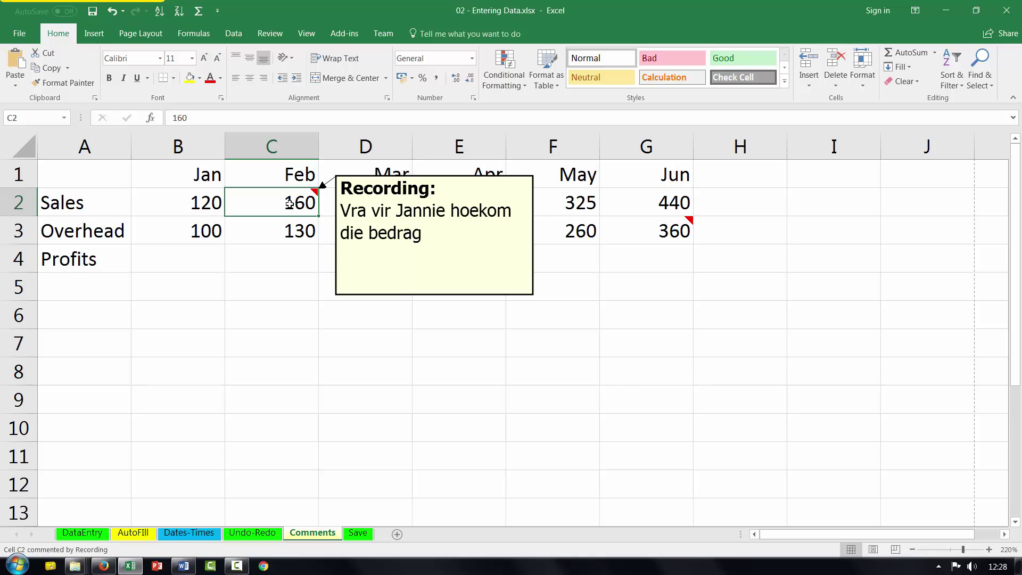
# - Delete the comments on C2 and G3
pyautogui.rightClick(289, 203)
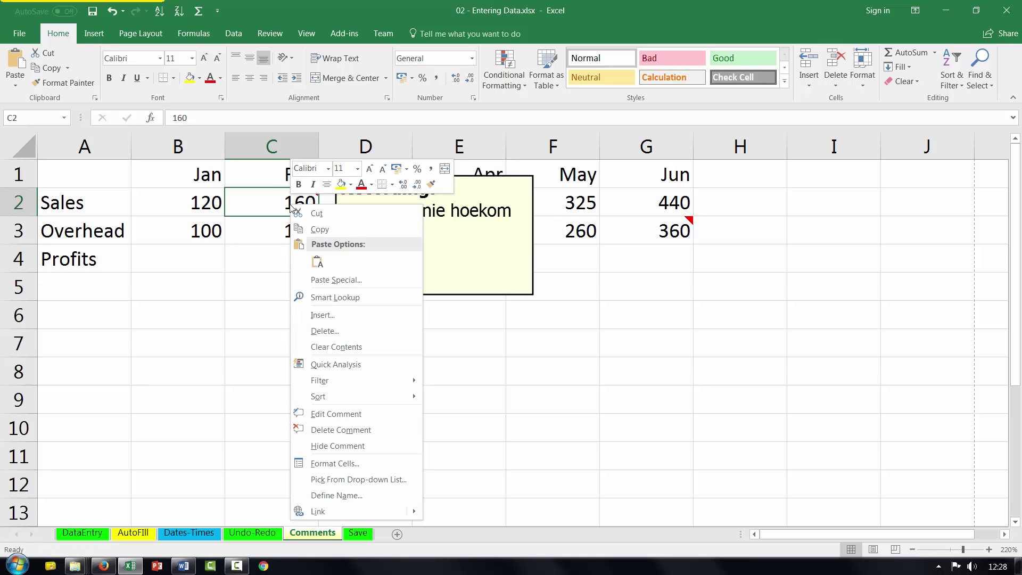
pyautogui.click(341, 428)
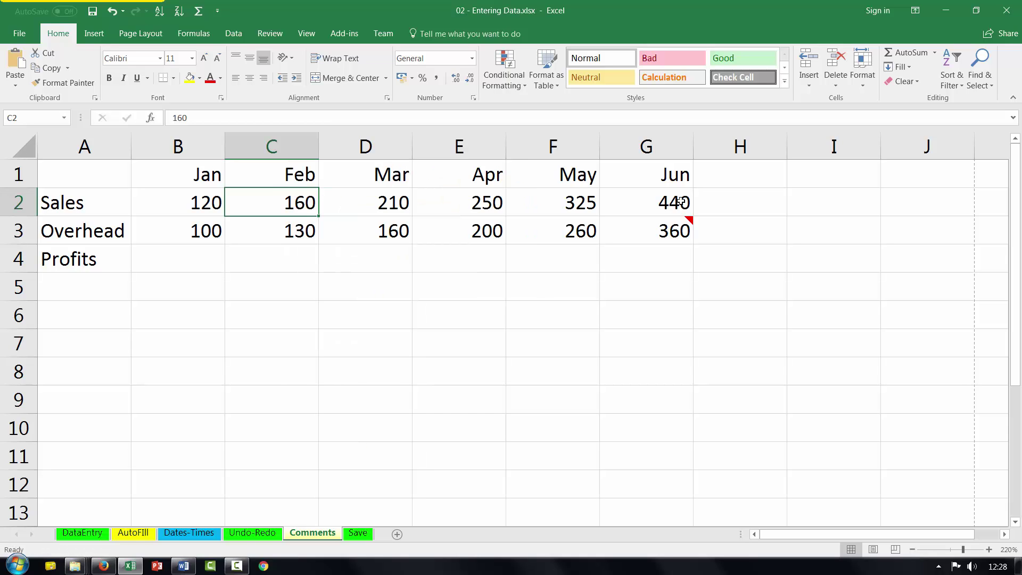
pyautogui.rightClick(661, 223)
pyautogui.click(701, 452)
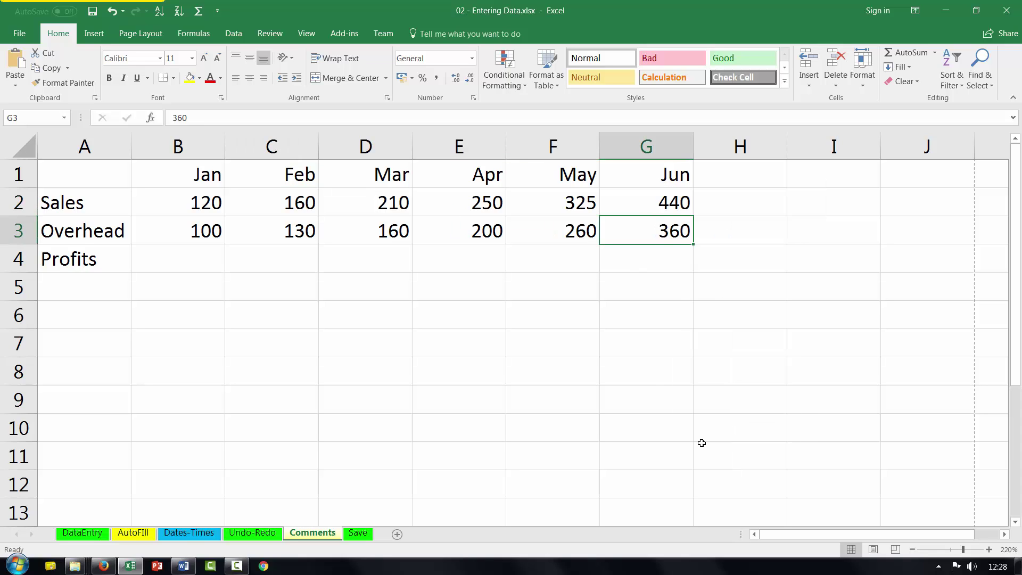
# - Insert new blank comments on cells C2, G2 and D3
pyautogui.rightClick(301, 203)
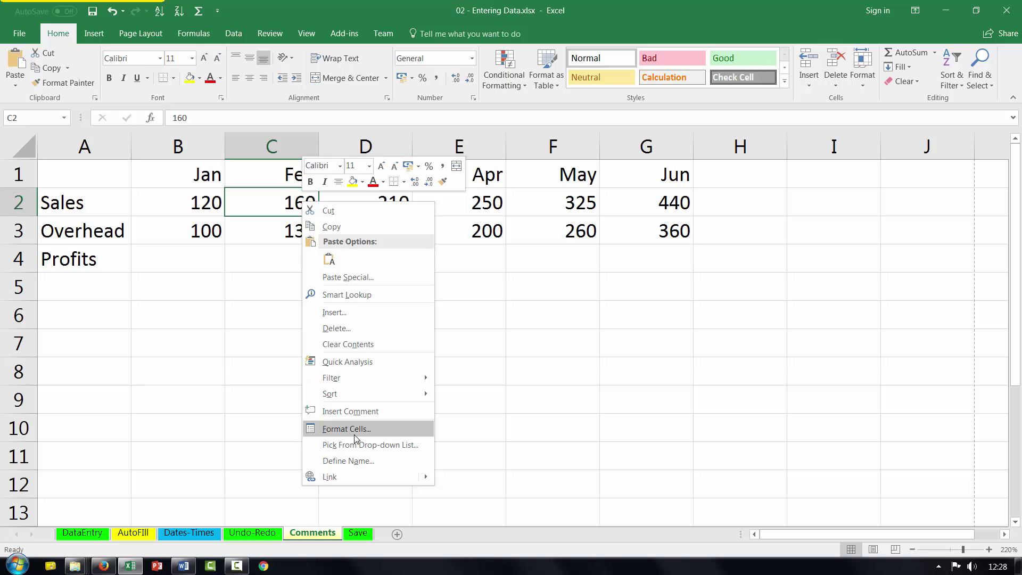
pyautogui.click(345, 412)
pyautogui.rightClick(673, 202)
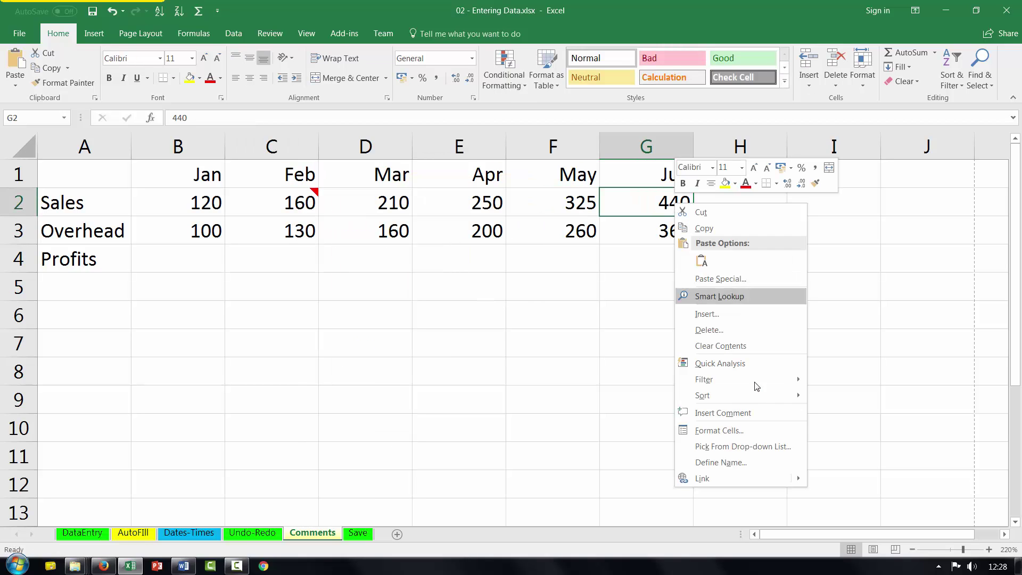
pyautogui.click(723, 411)
pyautogui.rightClick(376, 228)
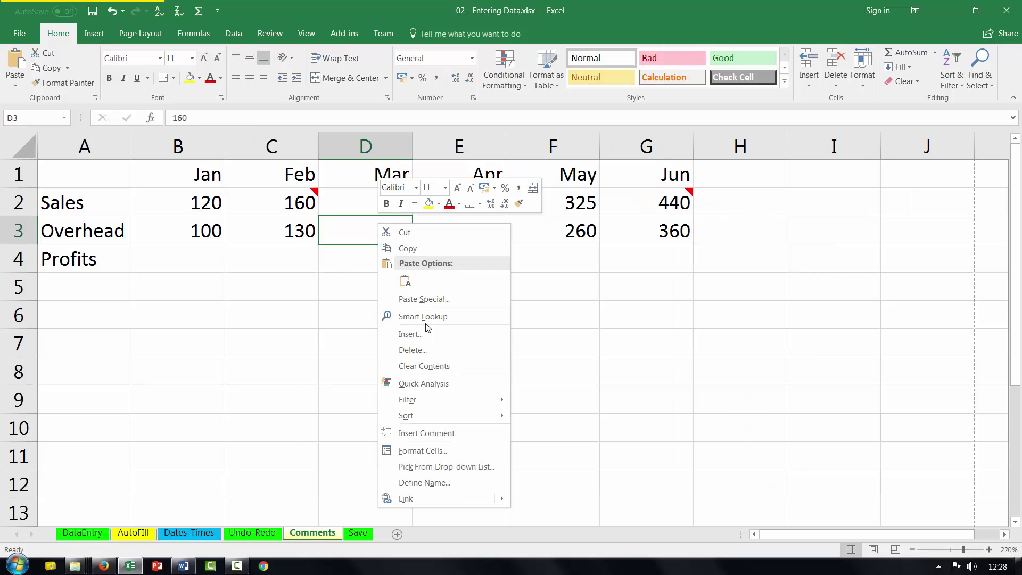
pyautogui.click(457, 433)
pyautogui.click(526, 422)
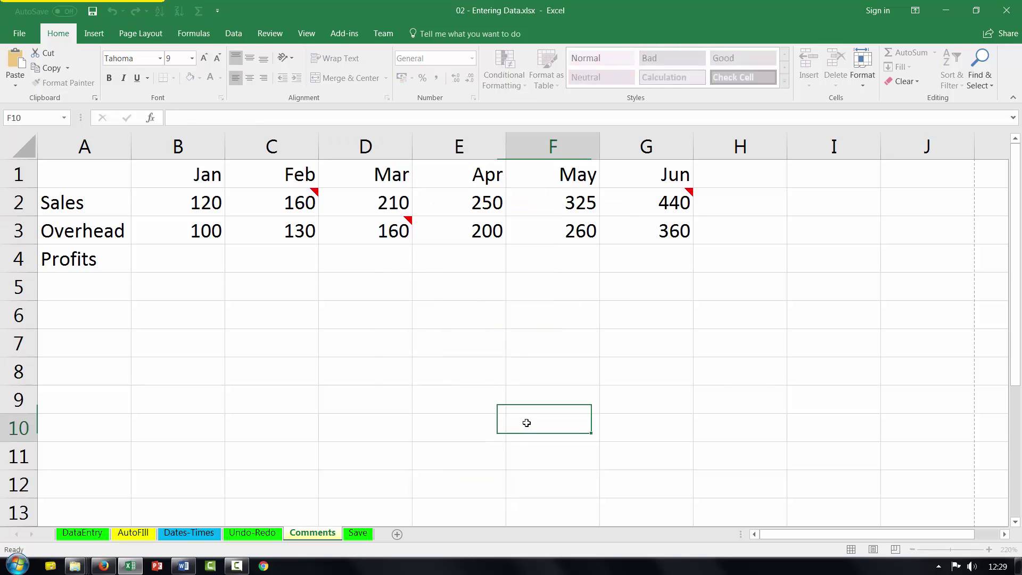
pyautogui.click(28, 145)
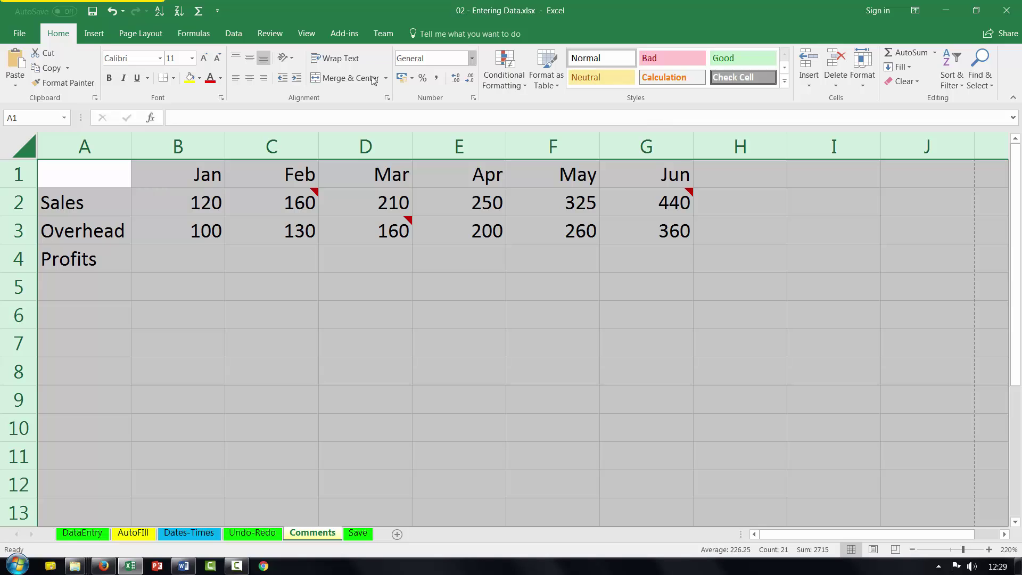
# - With the whole sheet selected, delete all comments at once
pyautogui.rightClick(406, 230)
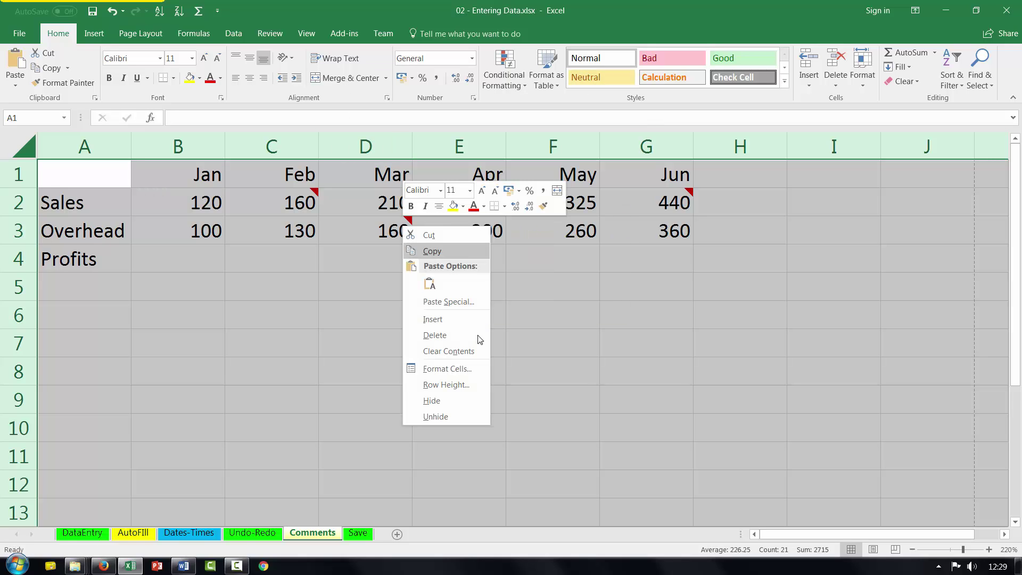
pyautogui.rightClick(19, 143)
pyautogui.moveTo(47, 317)
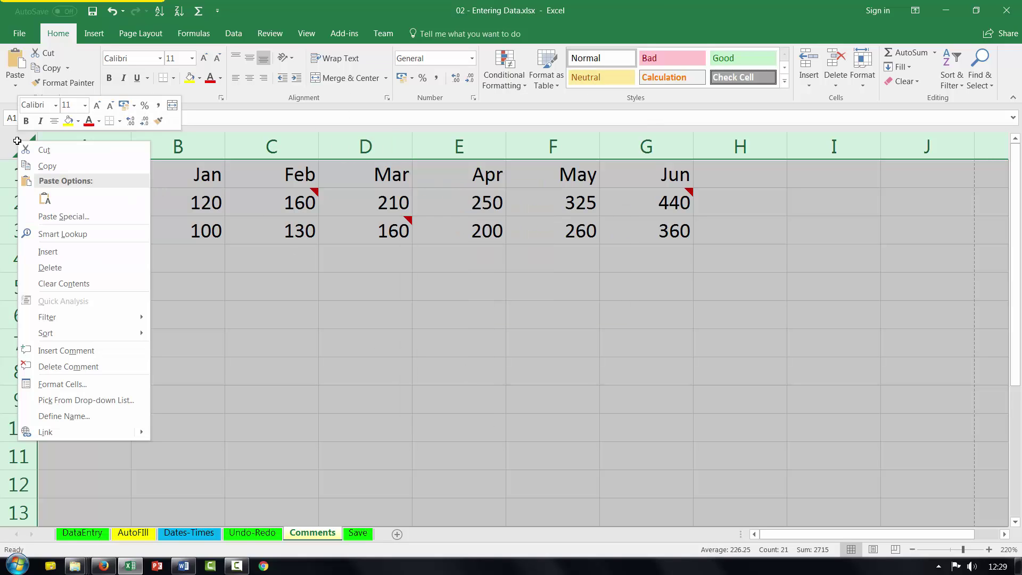
pyautogui.click(18, 145)
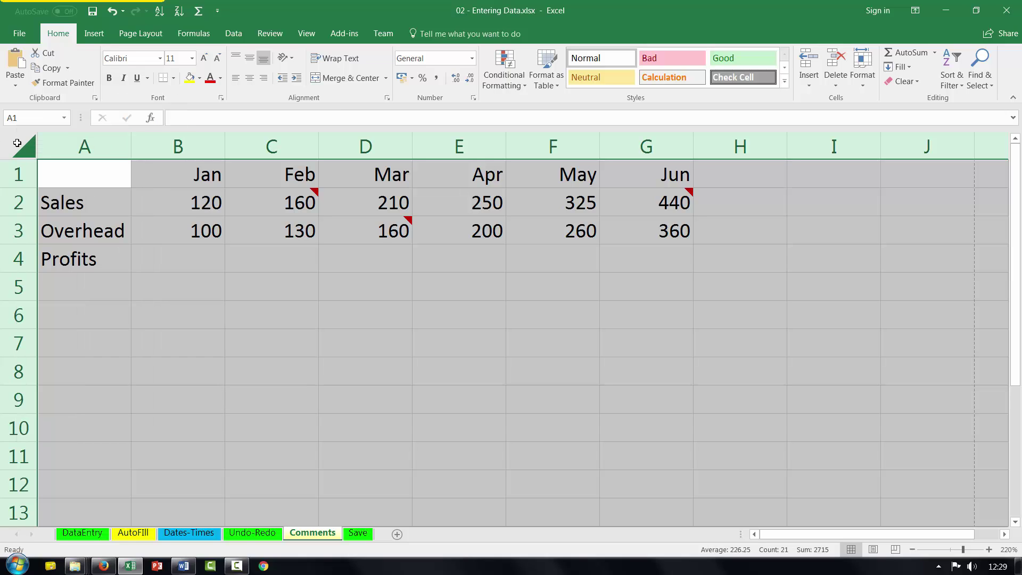
pyautogui.rightClick(17, 143)
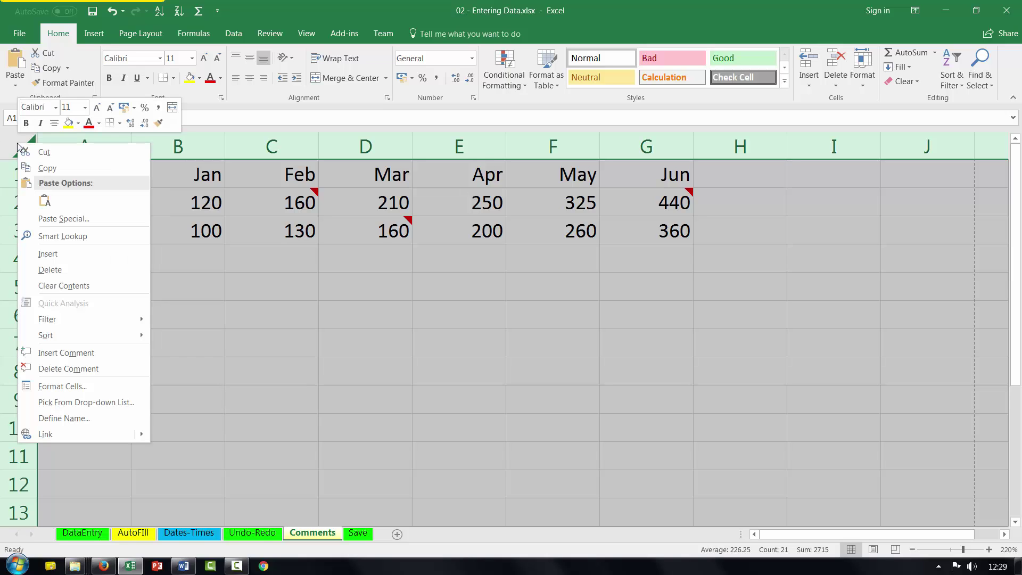
pyautogui.click(72, 370)
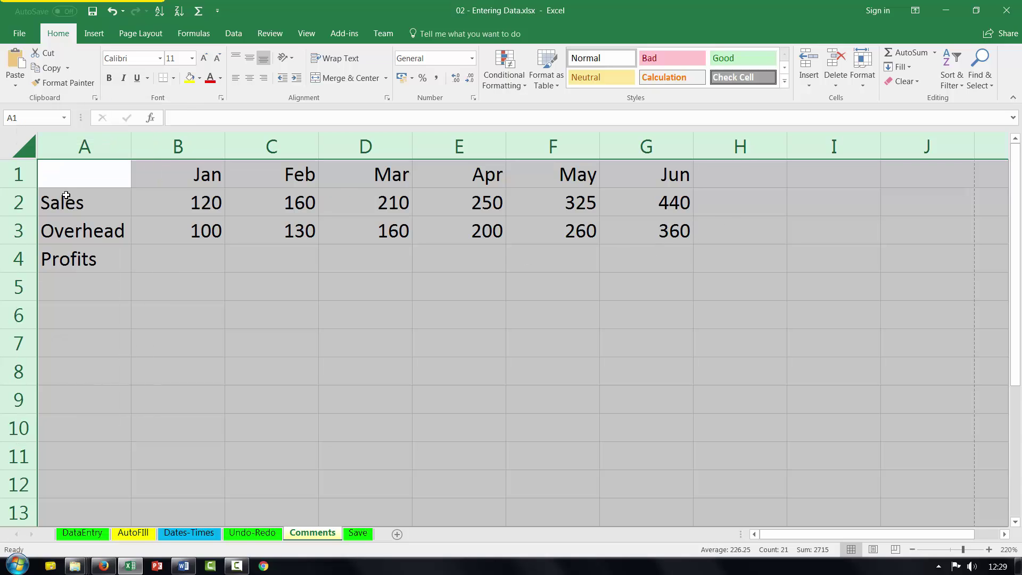
# - Add a comment reading 'fdgh xfgh' to cell A1
pyautogui.rightClick(14, 149)
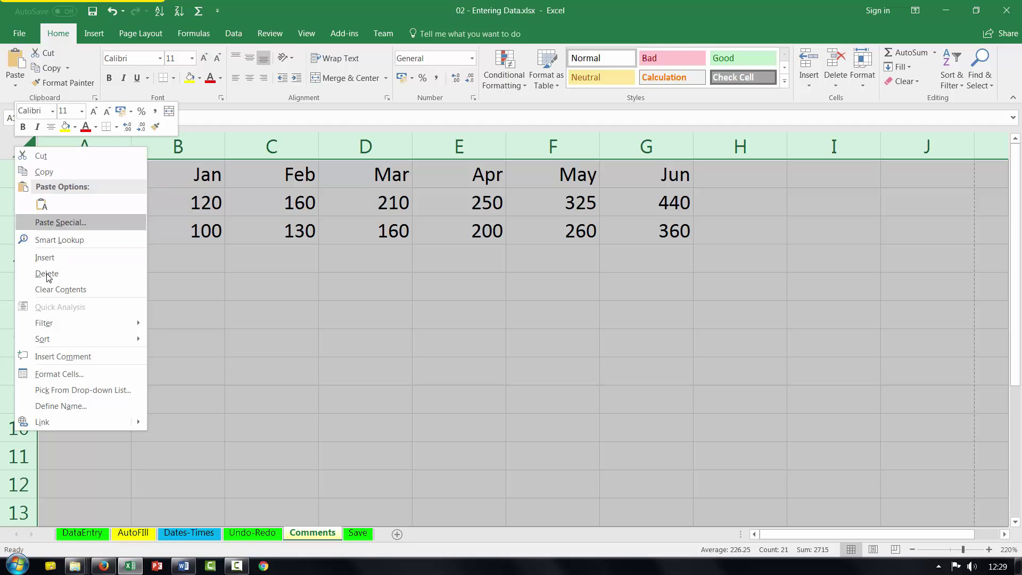
pyautogui.click(60, 358)
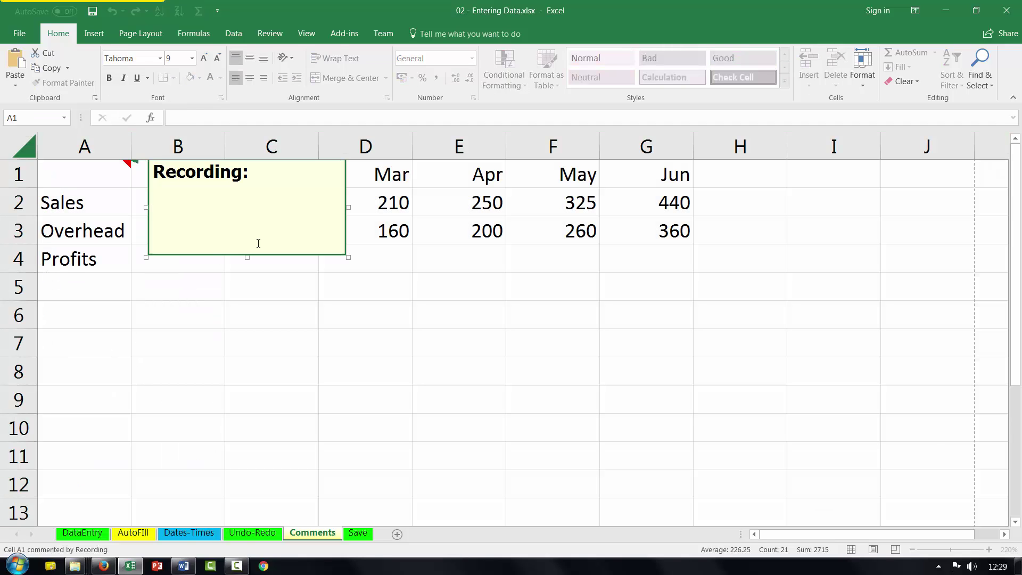
pyautogui.write('fdgh xfgh')
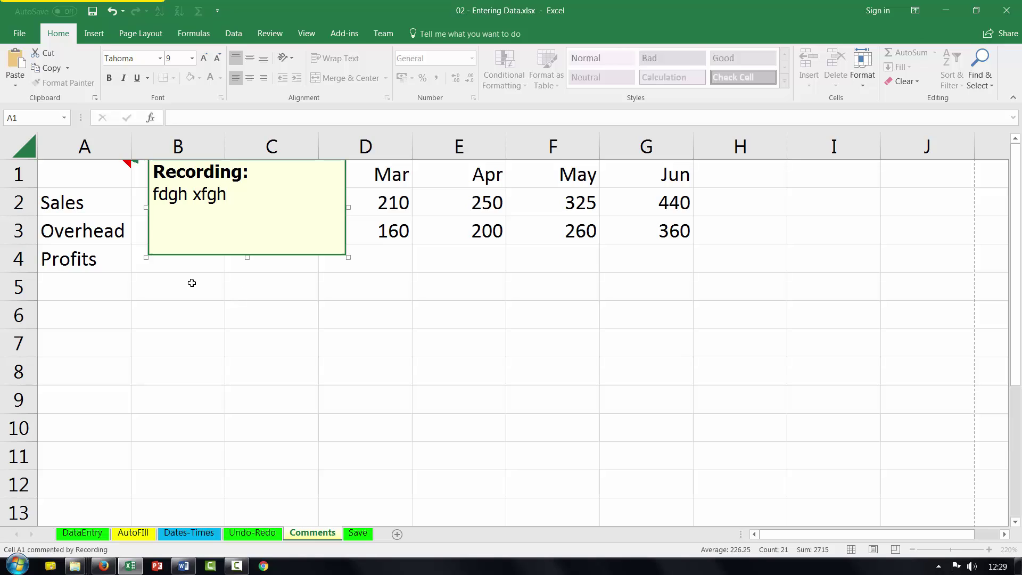
pyautogui.click(191, 285)
pyautogui.click(98, 173)
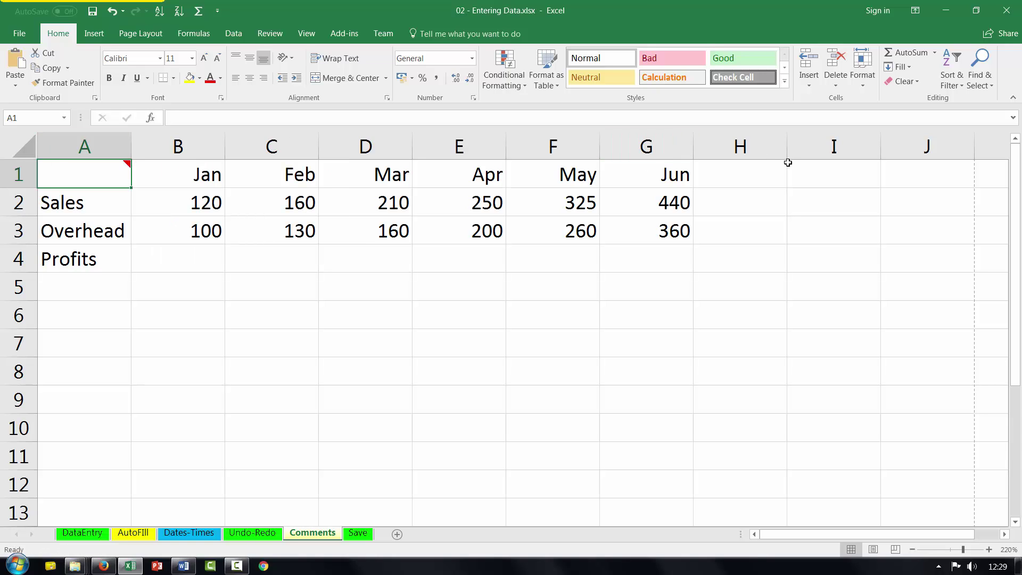
# - Delete the comment on cell A1, leaving the table with no comments
pyautogui.rightClick(74, 175)
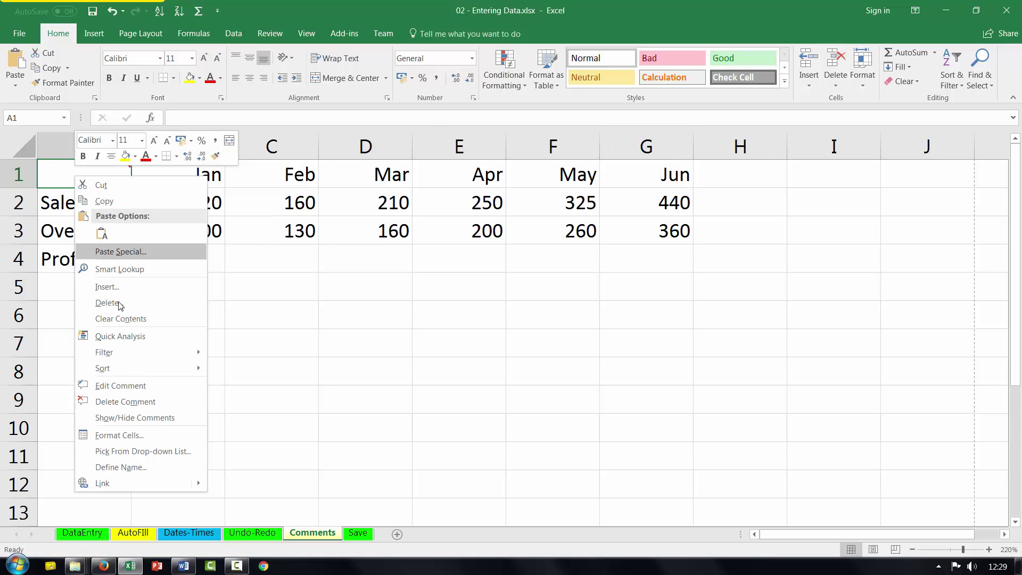
pyautogui.click(143, 407)
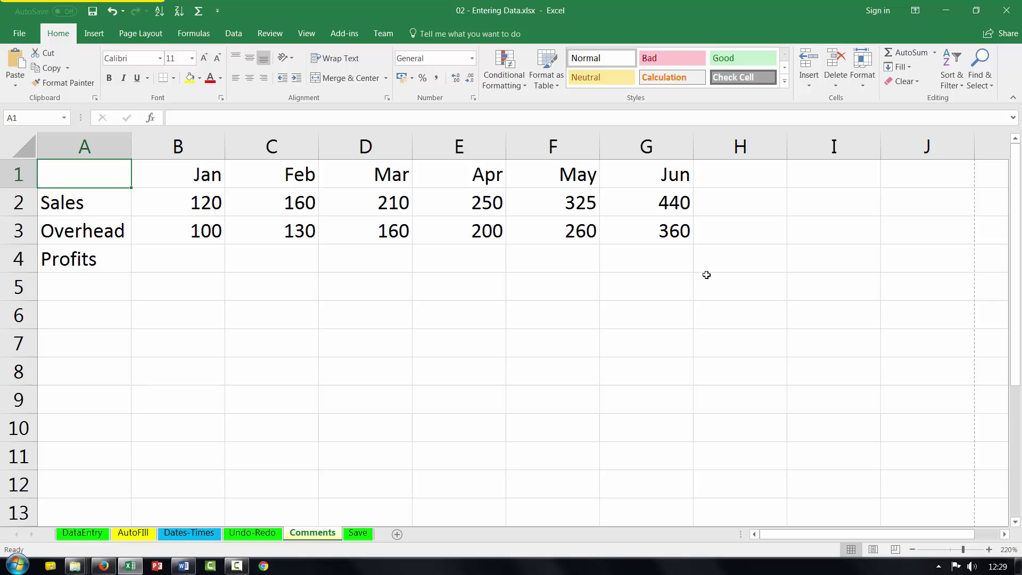